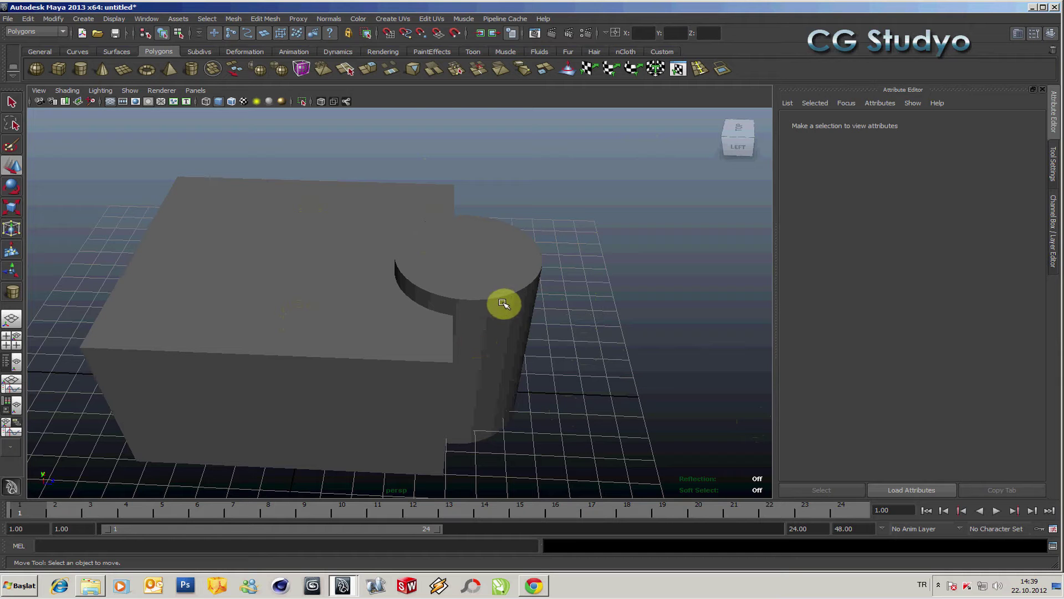
Step: Select the polygon box and then the cylinder in turn to check each object's attributes
{"action": "left_click", "coordinate": [388, 195]}
{"action": "left_click", "coordinate": [491, 263]}
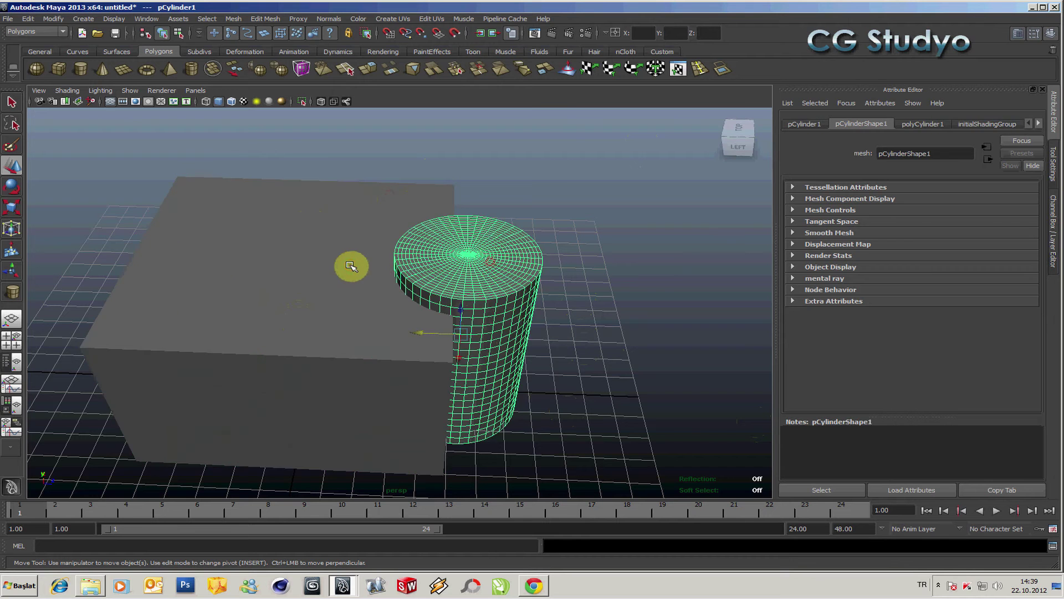
{"action": "left_click", "coordinate": [310, 268]}
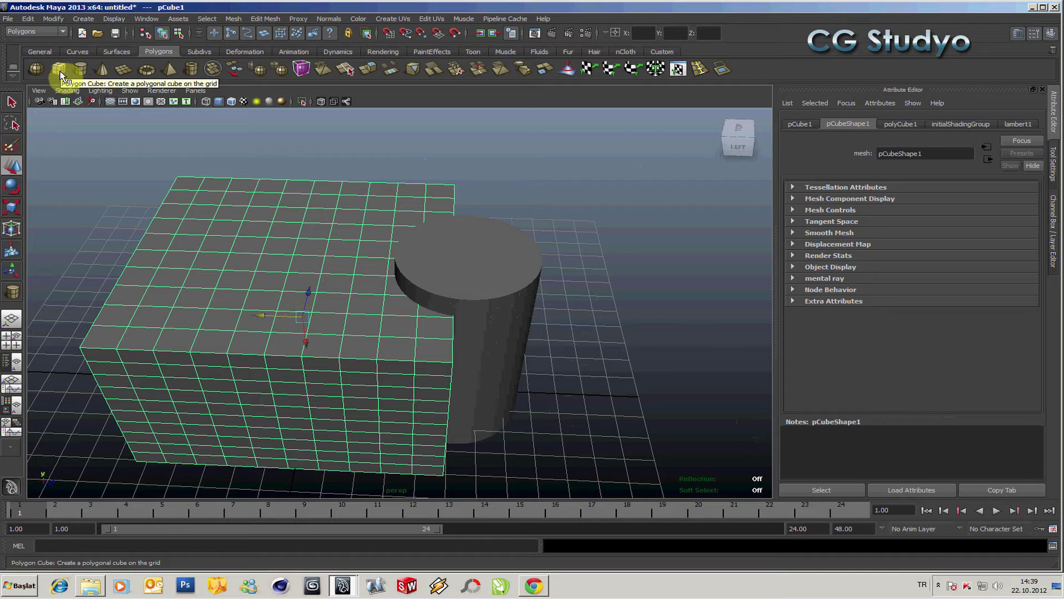
{"action": "left_click", "coordinate": [507, 276]}
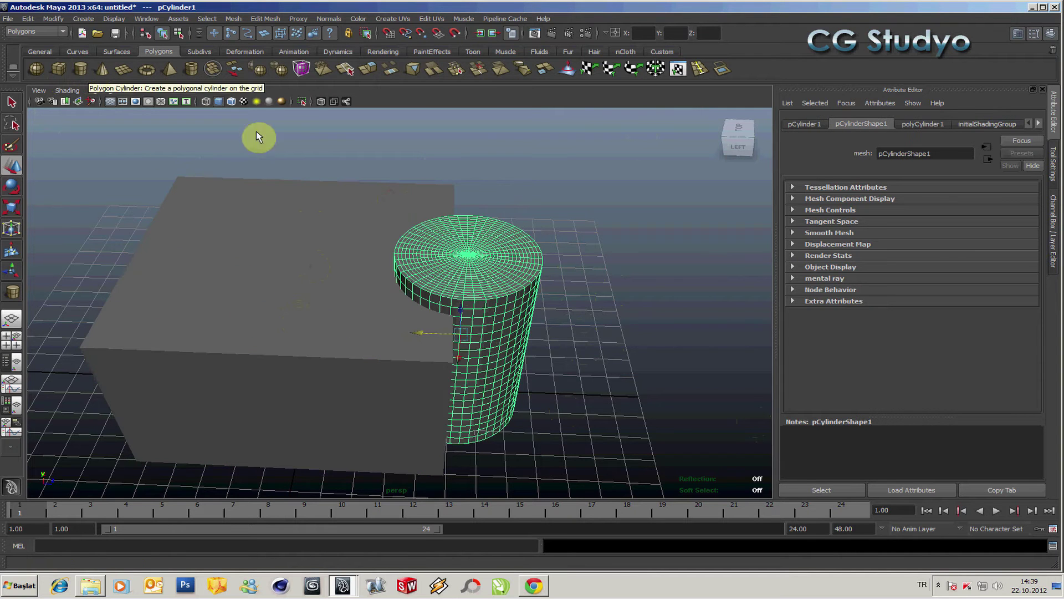
Step: Widen the cylinder's radius from 2.250 to 3.115 and nudge it slightly left into the box
{"action": "left_click", "coordinate": [913, 125]}
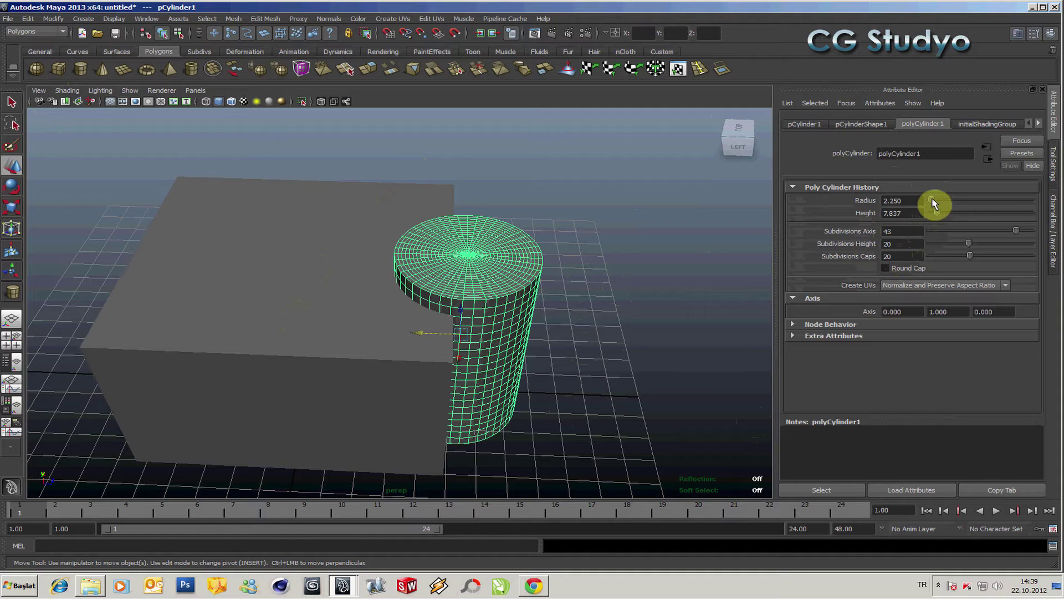
{"action": "left_click_drag", "start_coordinate": [934, 204], "coordinate": [934, 204]}
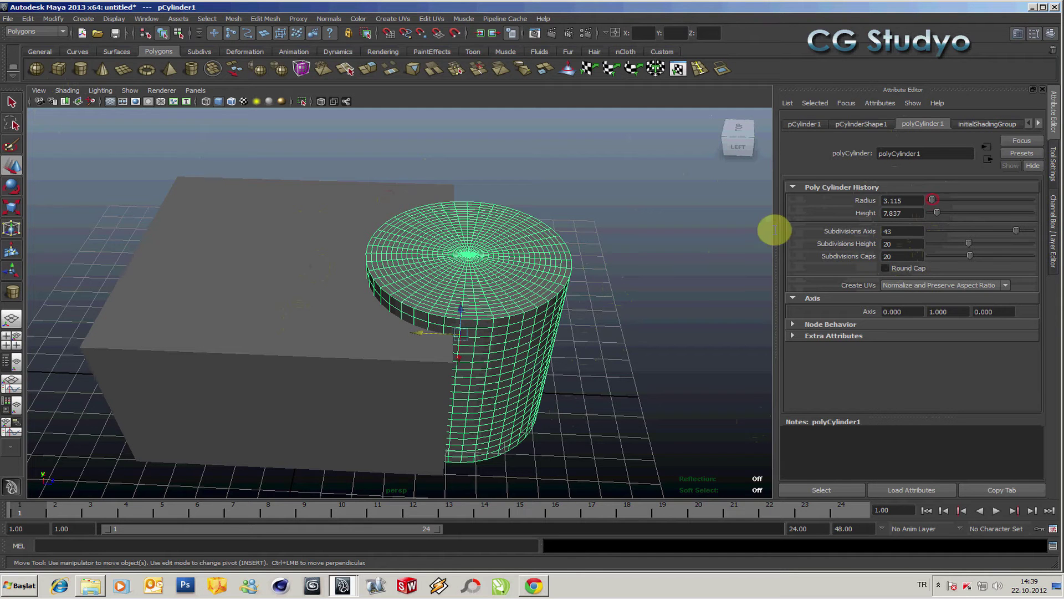
{"action": "left_click", "coordinate": [244, 302]}
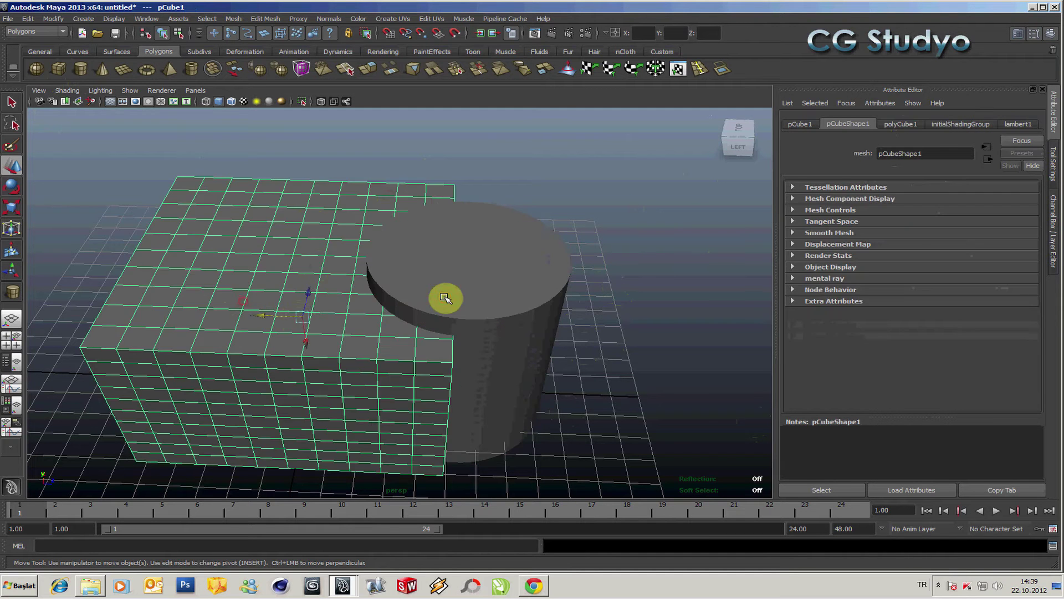
{"action": "left_click", "coordinate": [444, 298]}
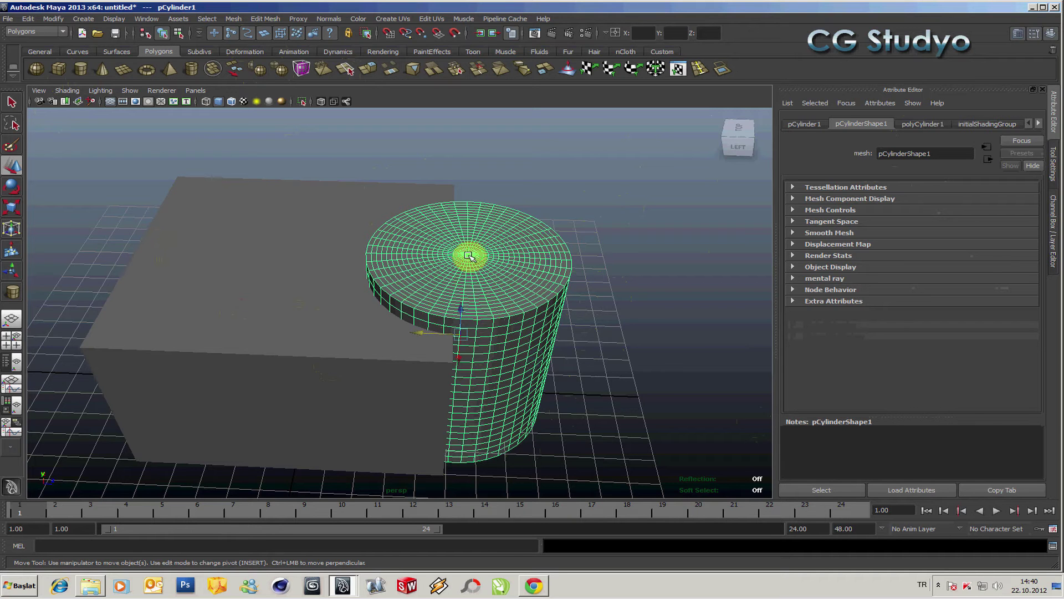
{"action": "left_click_drag", "start_coordinate": [439, 333], "coordinate": [431, 333]}
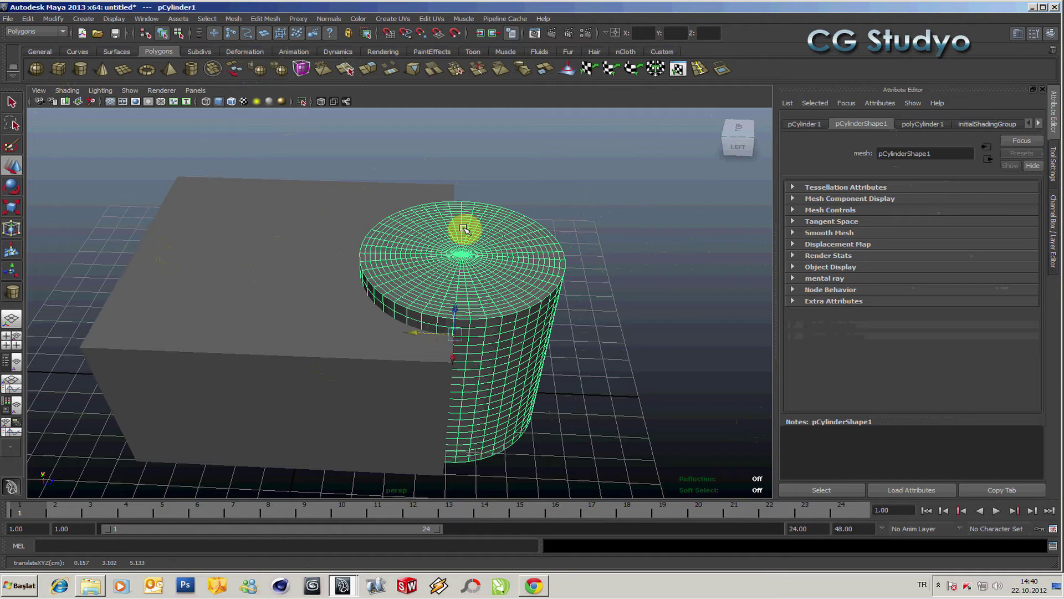
Step: Clear the selection and tear off Mesh > Booleans as a floating panel beside the scene
{"action": "left_click", "coordinate": [528, 174]}
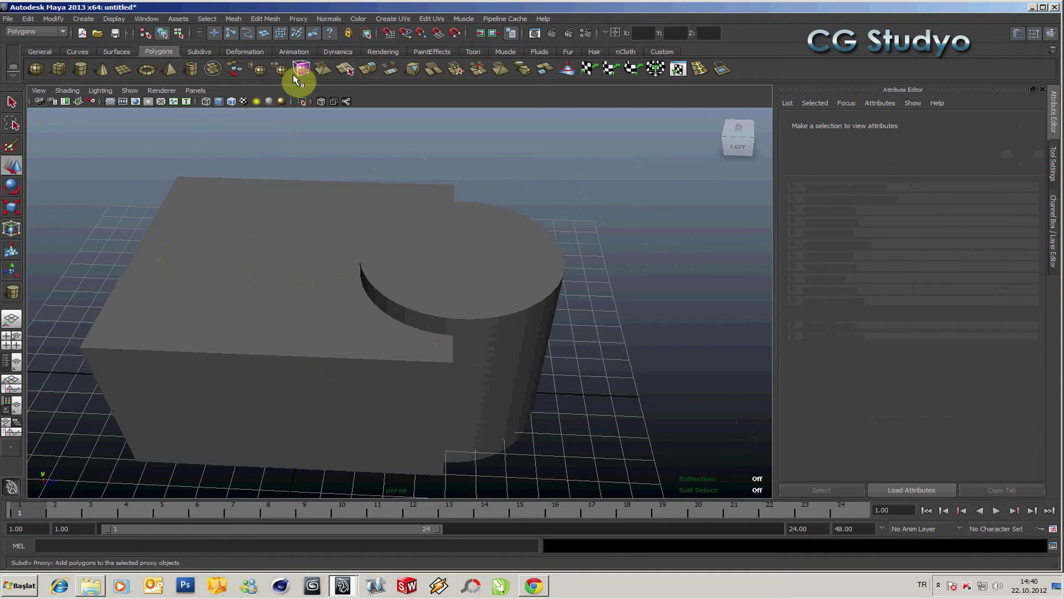
{"action": "left_click", "coordinate": [235, 20]}
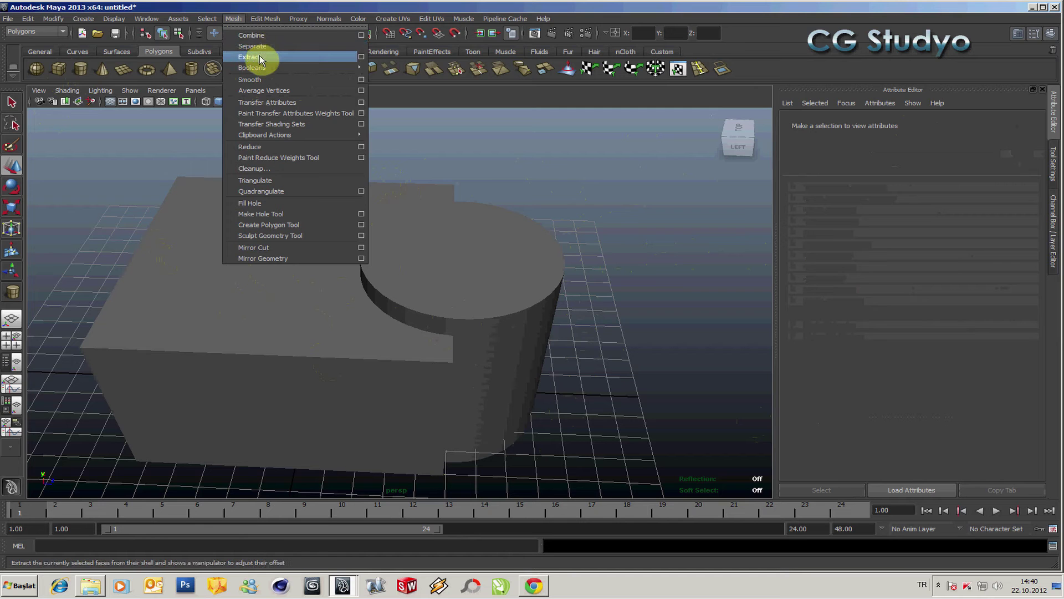
{"action": "mouse_move", "coordinate": [252, 67]}
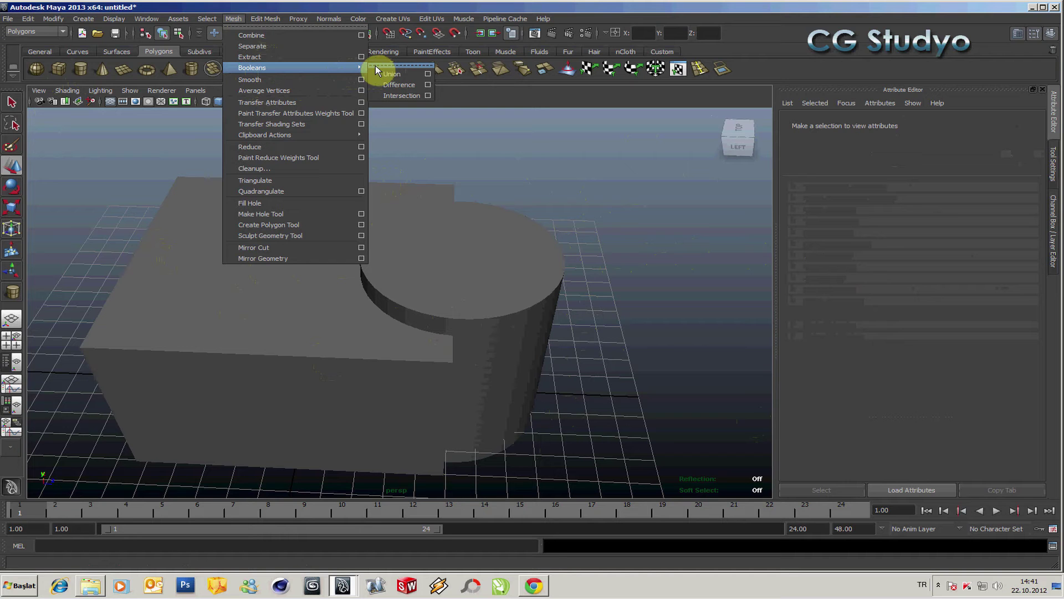
{"action": "left_click", "coordinate": [376, 66]}
{"action": "mouse_move", "coordinate": [393, 57]}
{"action": "left_mouse_down"}
{"action": "mouse_move", "coordinate": [806, 162]}
{"action": "mouse_move", "coordinate": [673, 185]}
{"action": "left_mouse_up"}
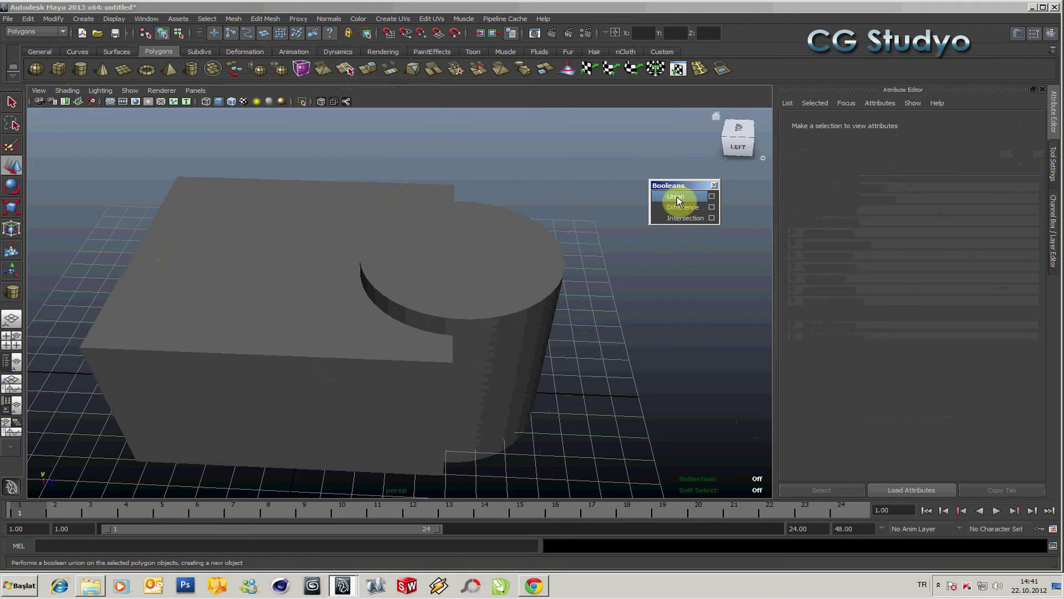
Step: Marquee-select the box and cylinder and combine them into one mesh, polySurface1
{"action": "left_click", "coordinate": [290, 238]}
{"action": "left_click", "coordinate": [451, 255]}
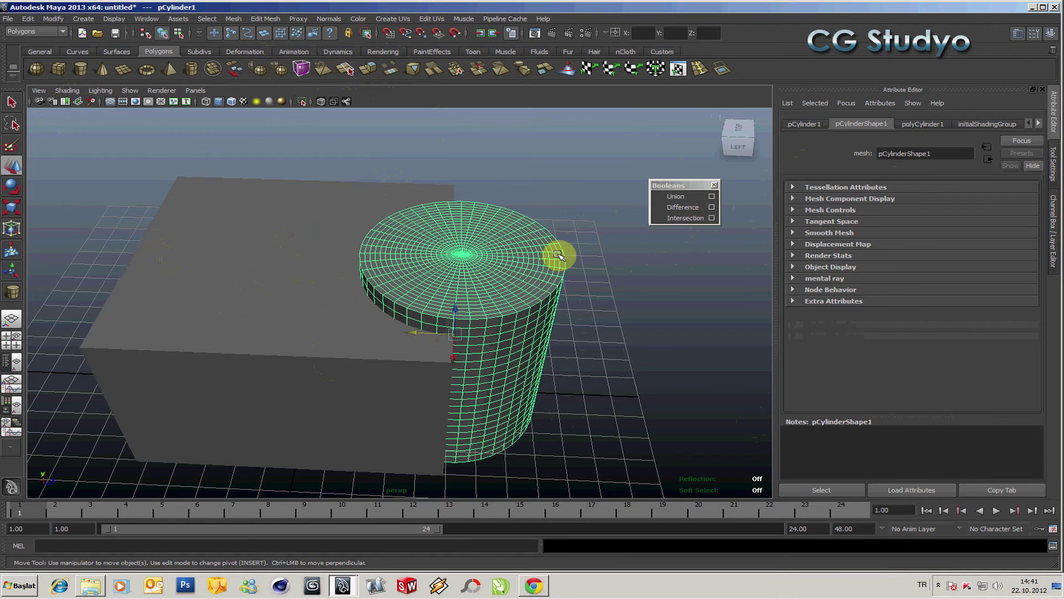
{"action": "left_click", "coordinate": [499, 164]}
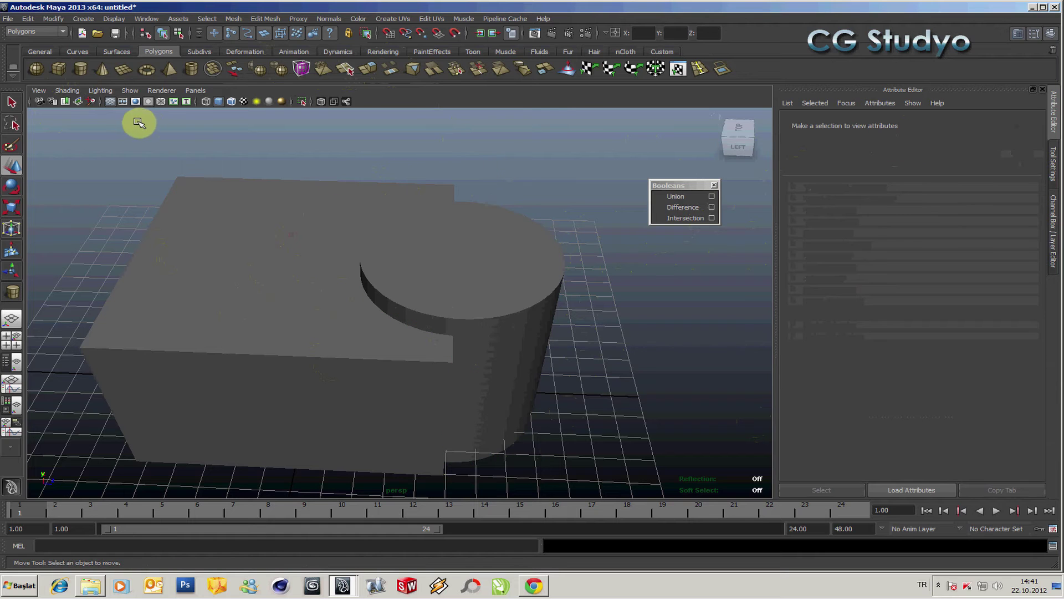
{"action": "left_click_drag", "start_coordinate": [183, 142], "coordinate": [476, 363]}
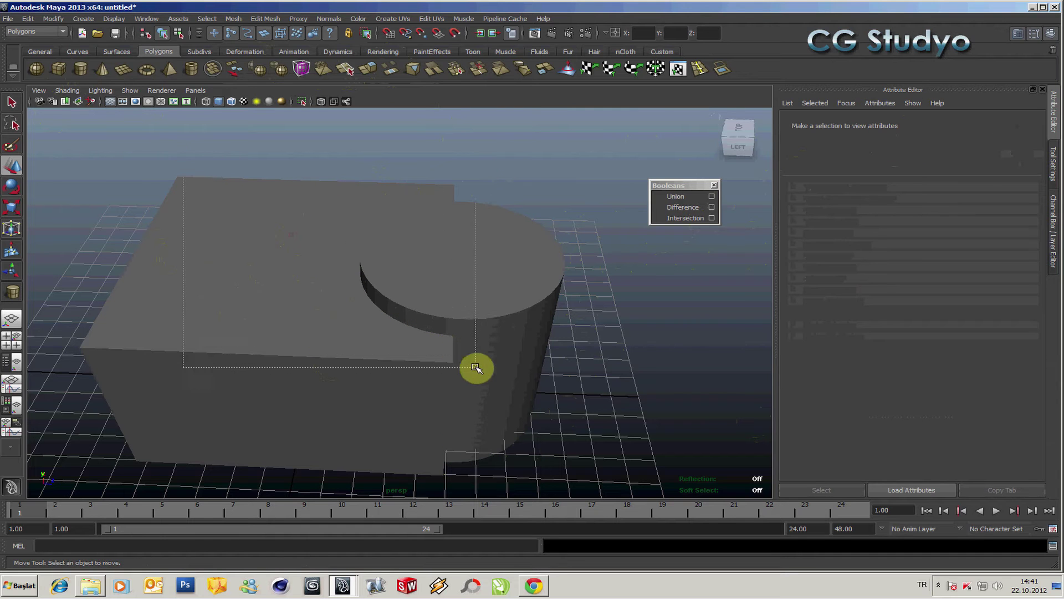
{"action": "left_click", "coordinate": [214, 71]}
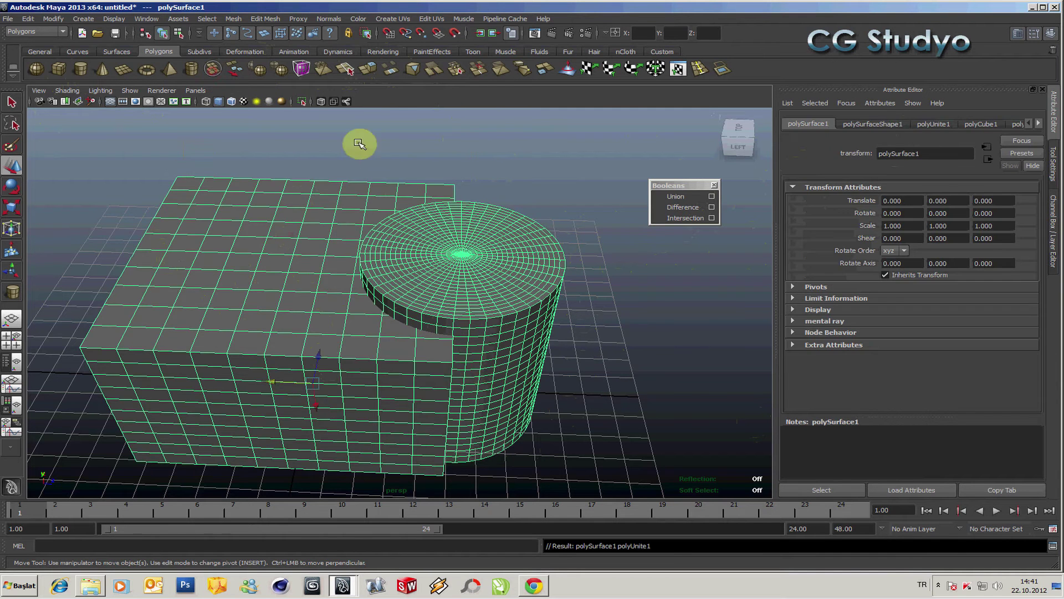
Step: Pick face 2208 near the seam of polySurface1 and pull it out of place
{"action": "left_click", "coordinate": [642, 343]}
{"action": "left_click", "coordinate": [427, 325]}
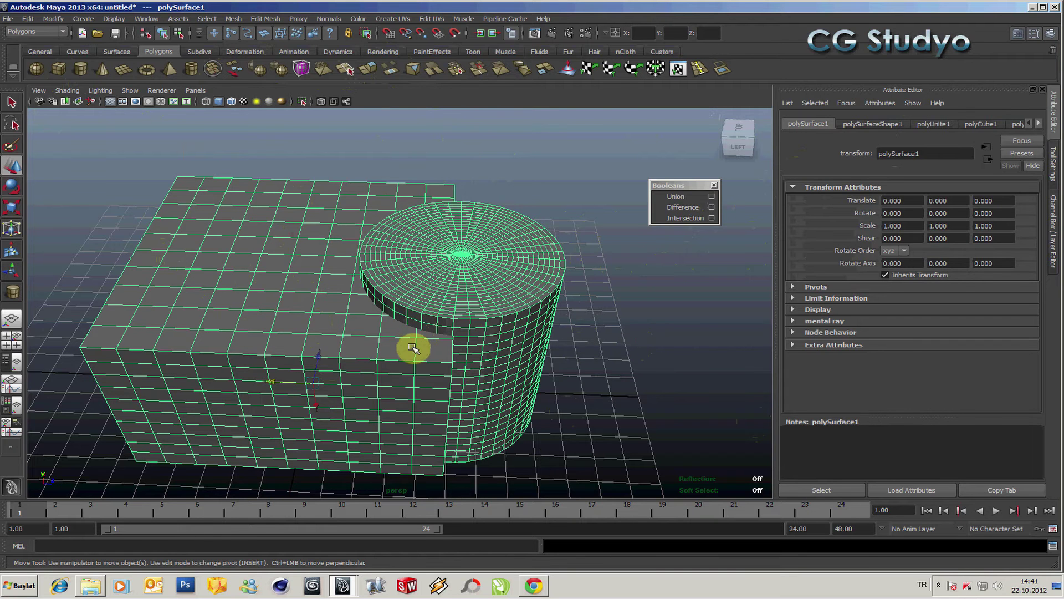
{"action": "right_click_drag", "start_coordinate": [409, 347], "coordinate": [416, 328]}
{"action": "left_click", "coordinate": [416, 323]}
{"action": "left_click_drag", "start_coordinate": [416, 322], "coordinate": [456, 311]}
Step: Undo the face moves and face selection on the combined mesh
{"action": "scroll", "coordinate": [465, 291], "scroll_direction": "up", "scroll_amount": 3}
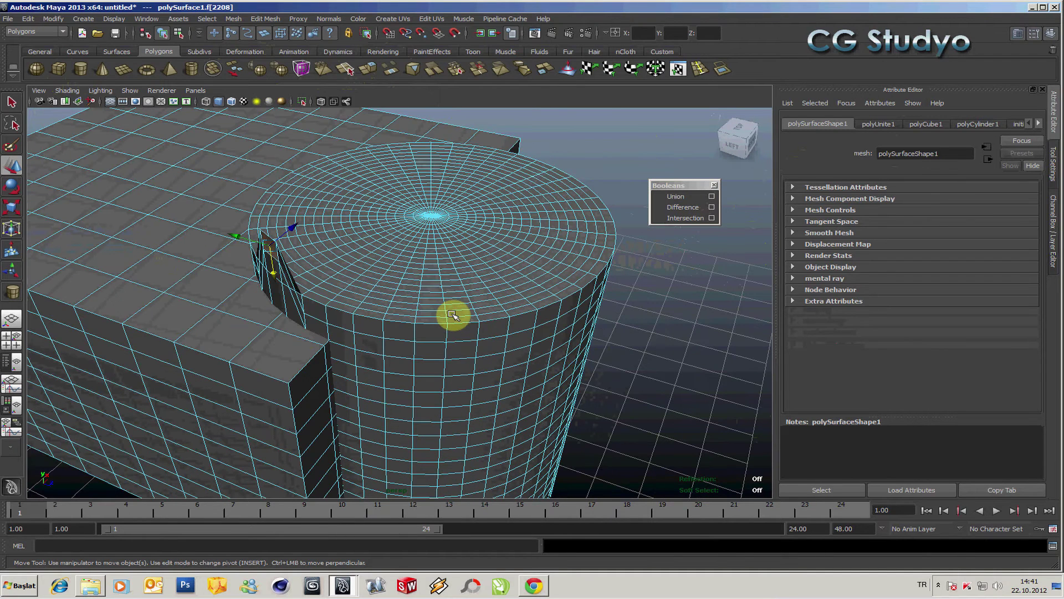
{"action": "key", "text": "ctrl+z"}
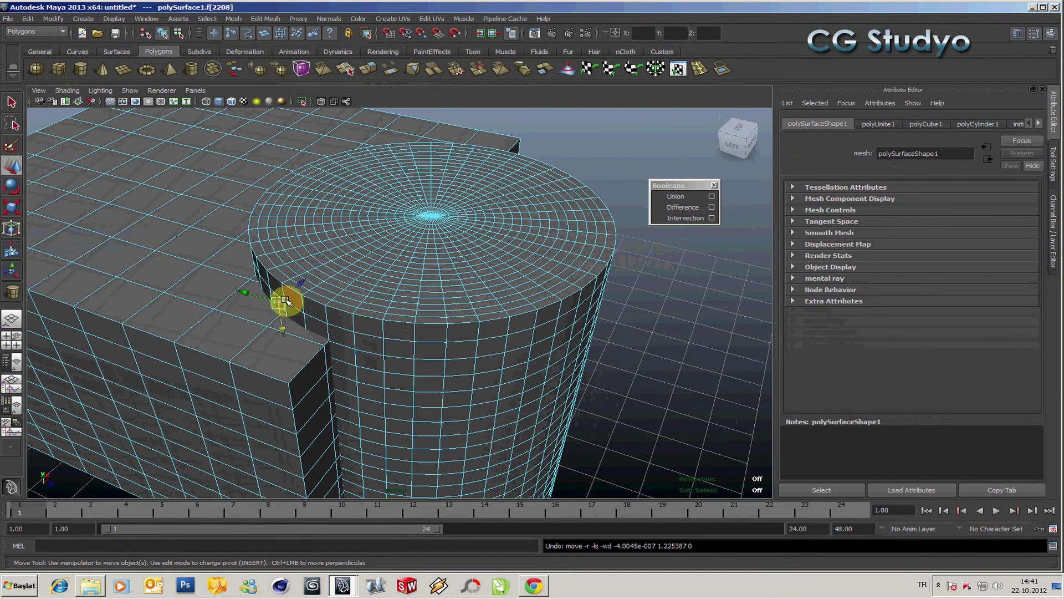
{"action": "mouse_move", "coordinate": [298, 285]}
{"action": "middle_mouse_down"}
{"action": "mouse_move", "coordinate": [332, 262]}
{"action": "mouse_move", "coordinate": [321, 269]}
{"action": "middle_mouse_up"}
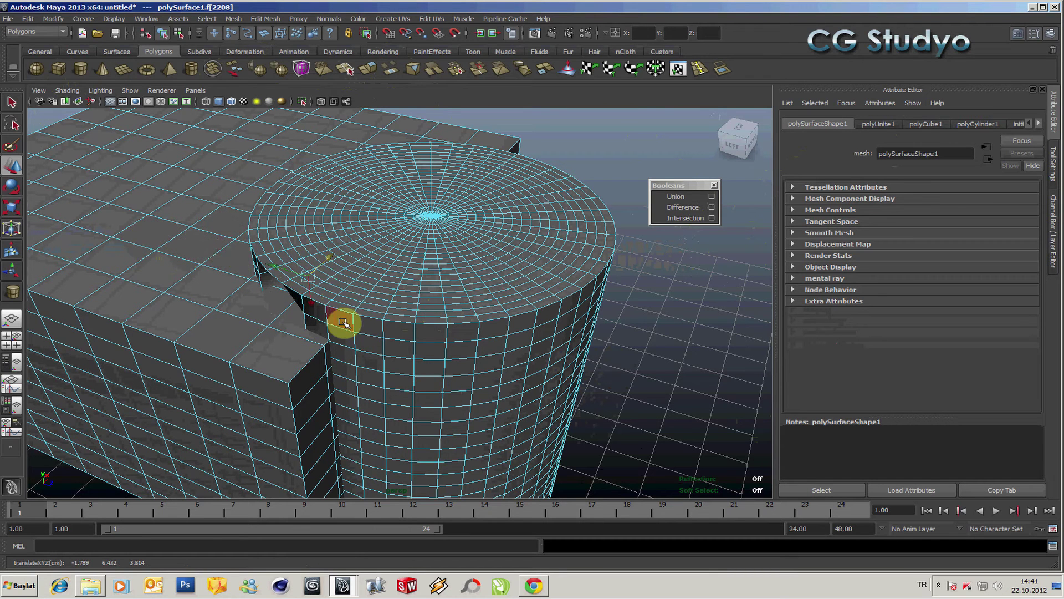
{"action": "key", "text": "ctrl+z"}
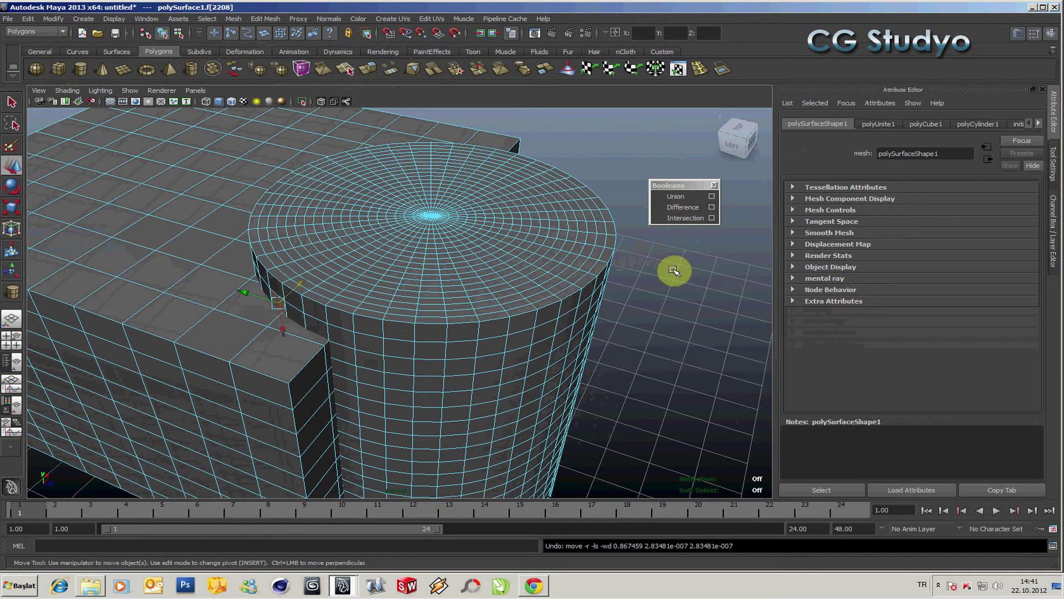
{"action": "key", "text": "ctrl+z"}
{"action": "key", "text": "ctrl+z"}
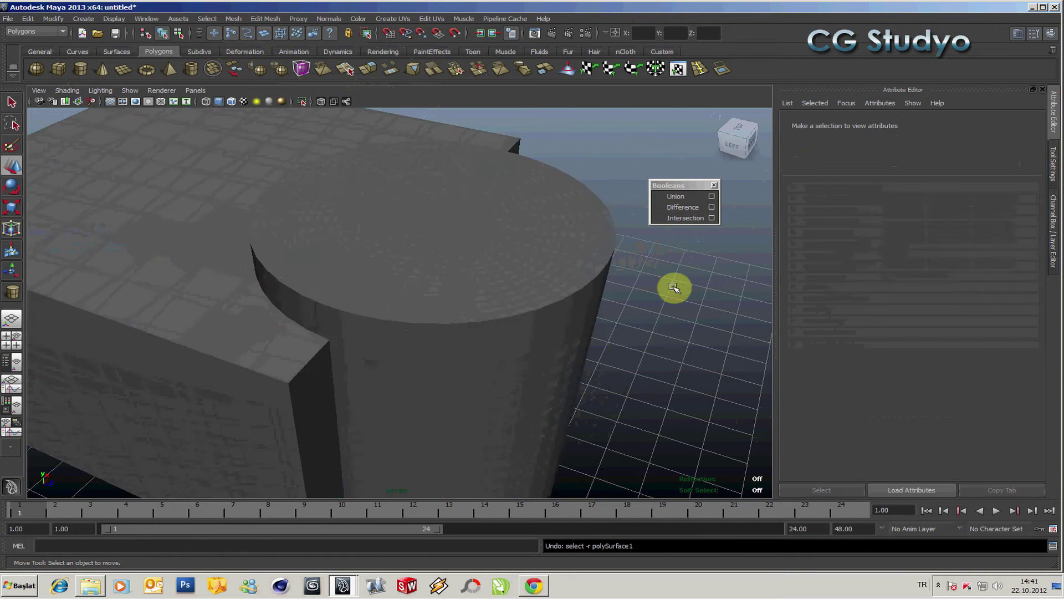
{"action": "left_click", "coordinate": [443, 313]}
{"action": "key", "text": "ctrl+z"}
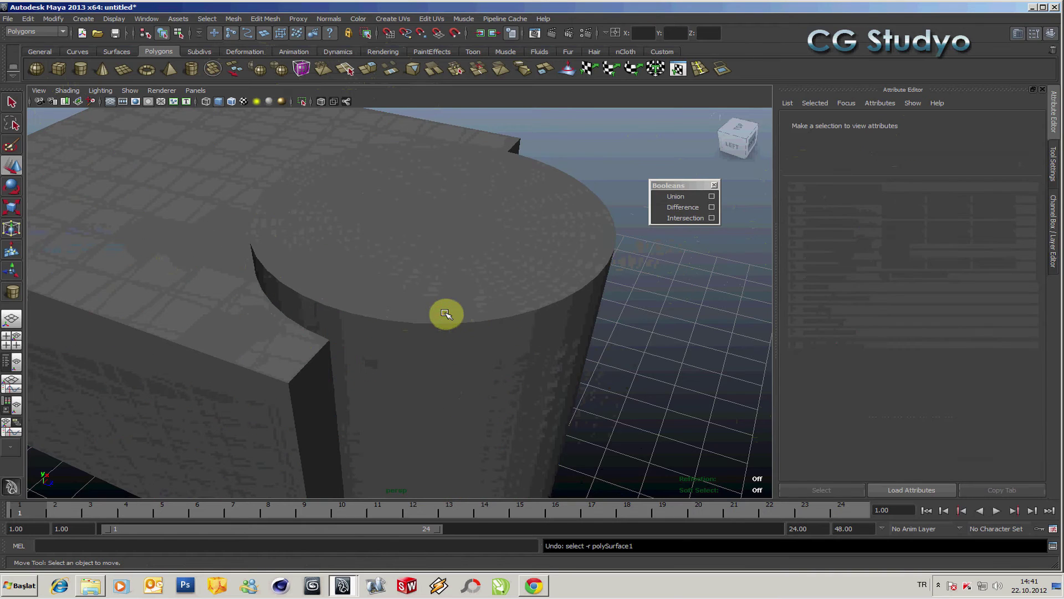
{"action": "key", "text": "ctrl+z"}
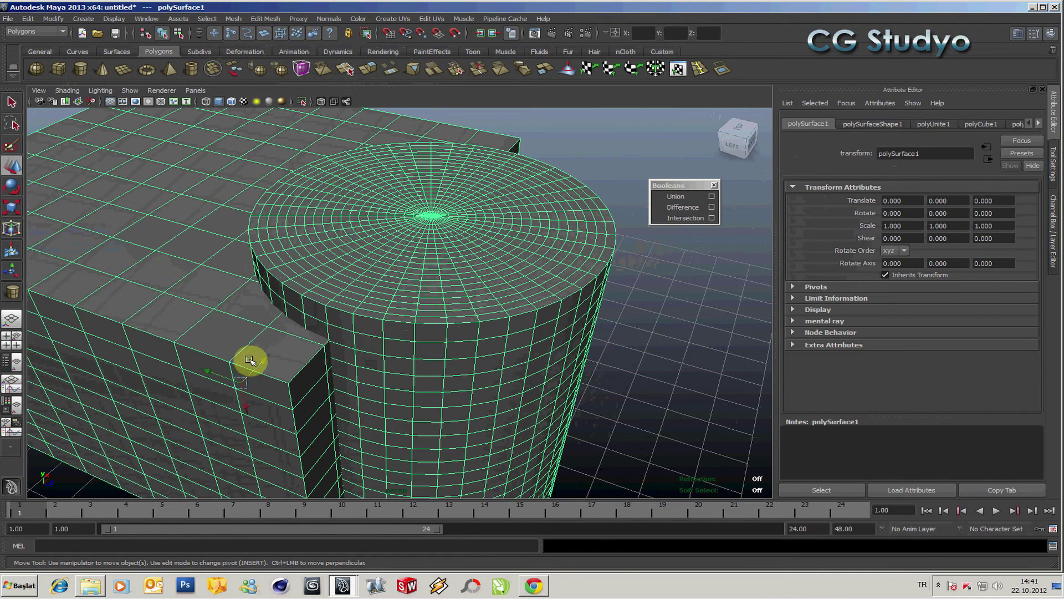
Step: Shift the combined mesh along its depth, then undo the combine to separate box and cylinder
{"action": "mouse_move", "coordinate": [226, 373]}
{"action": "left_mouse_down"}
{"action": "mouse_move", "coordinate": [247, 384]}
{"action": "mouse_move", "coordinate": [254, 375]}
{"action": "left_mouse_up"}
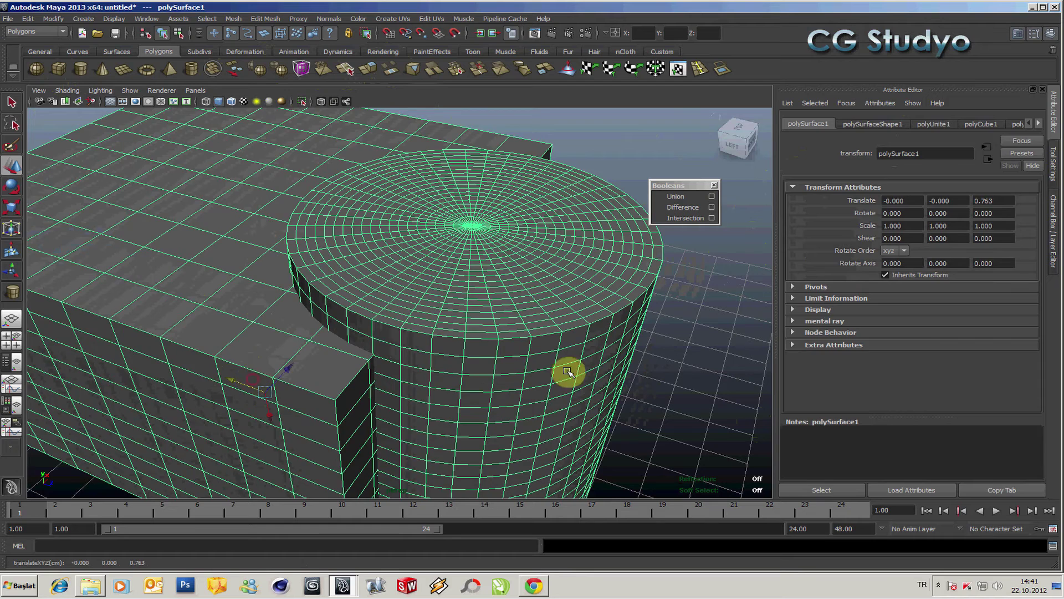
{"action": "left_click", "coordinate": [646, 380]}
{"action": "left_click", "coordinate": [543, 374]}
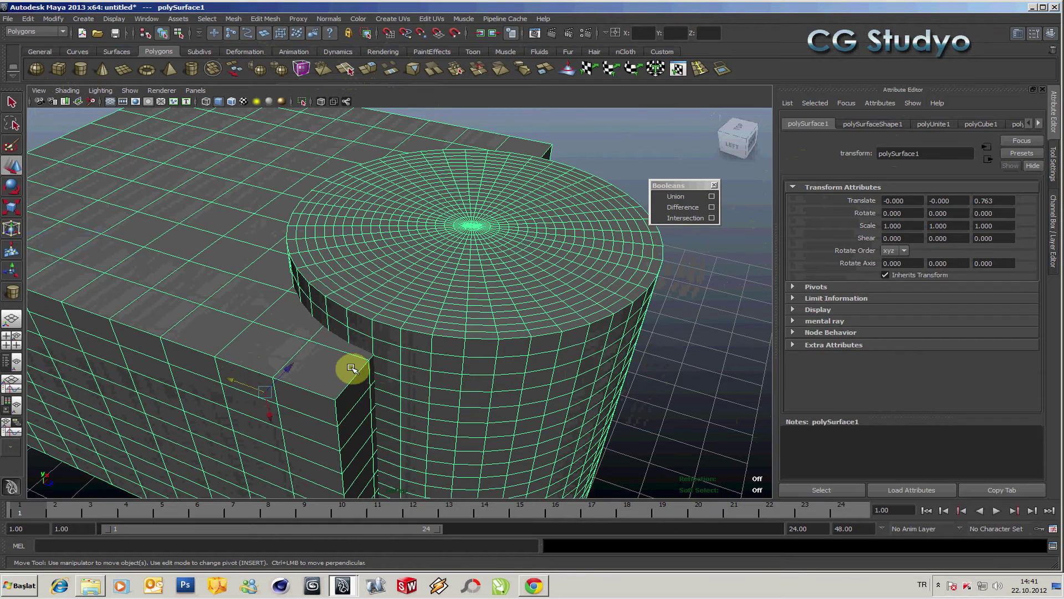
{"action": "key", "text": "ctrl+z"}
{"action": "key", "text": "ctrl+z"}
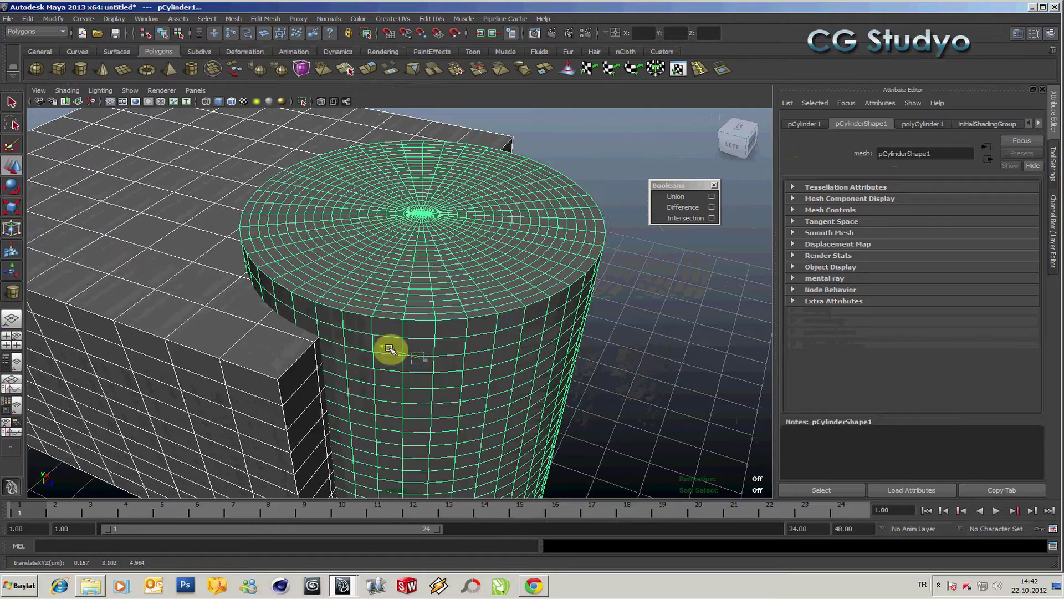
Step: Move the cylinder into the box's corner, orbit the view, and select the box
{"action": "left_click", "coordinate": [637, 376]}
{"action": "left_click", "coordinate": [408, 353]}
{"action": "mouse_move", "coordinate": [409, 353]}
{"action": "left_mouse_down"}
{"action": "mouse_move", "coordinate": [487, 385]}
{"action": "mouse_move", "coordinate": [418, 373]}
{"action": "left_mouse_up"}
{"action": "left_click_drag", "start_coordinate": [504, 347], "coordinate": [503, 338], "text": "alt"}
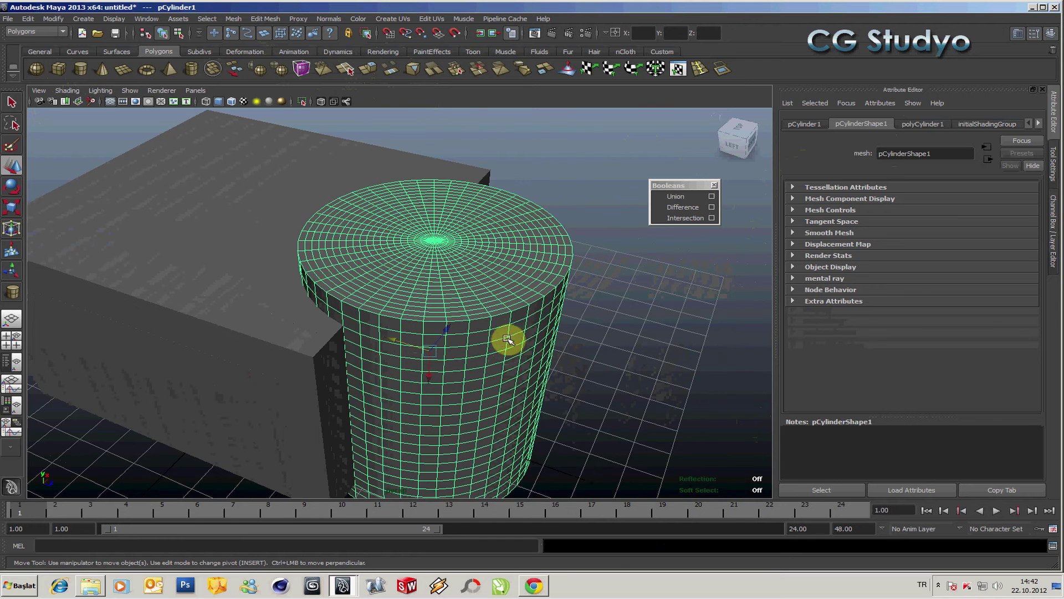
{"action": "left_click_drag", "start_coordinate": [450, 239], "coordinate": [475, 238], "text": "alt"}
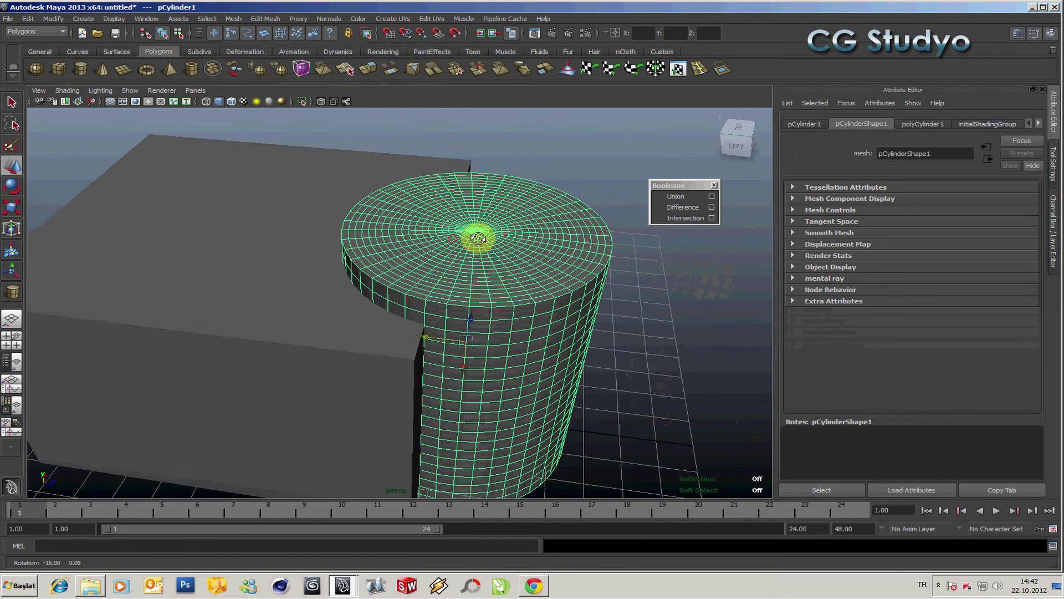
{"action": "left_click", "coordinate": [272, 304]}
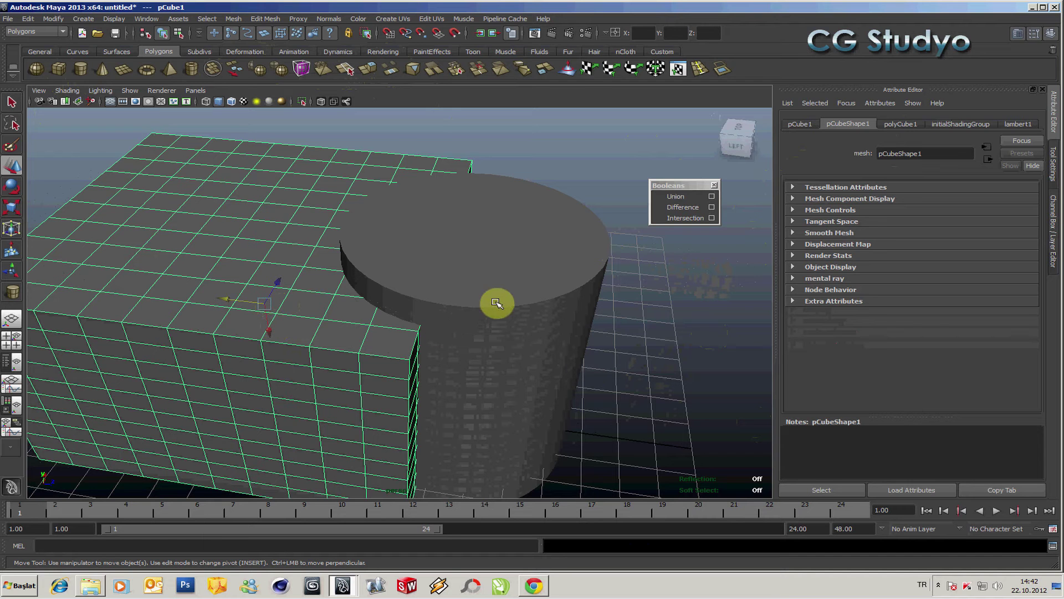
Step: Union the box and cylinder into polySurface1, toggling selection to inspect the merged result
{"action": "left_click", "coordinate": [469, 350]}
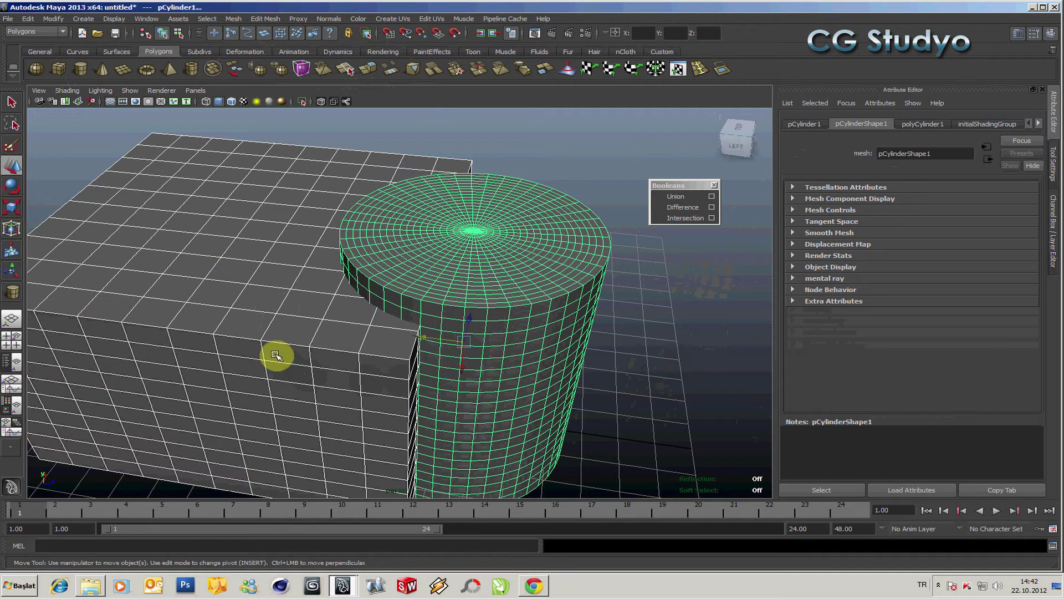
{"action": "left_click", "coordinate": [689, 197]}
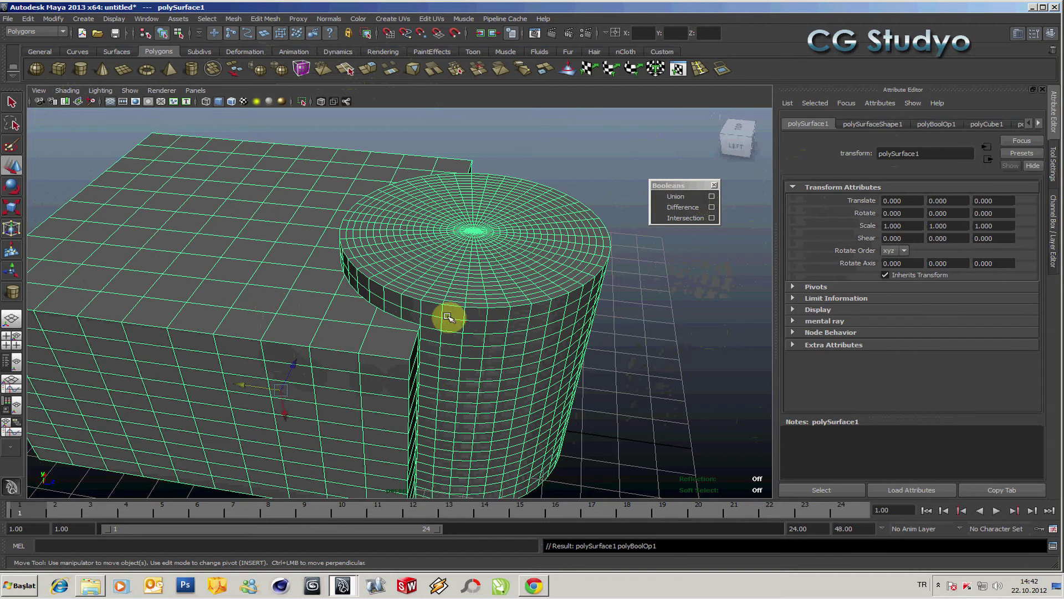
{"action": "left_click", "coordinate": [677, 363]}
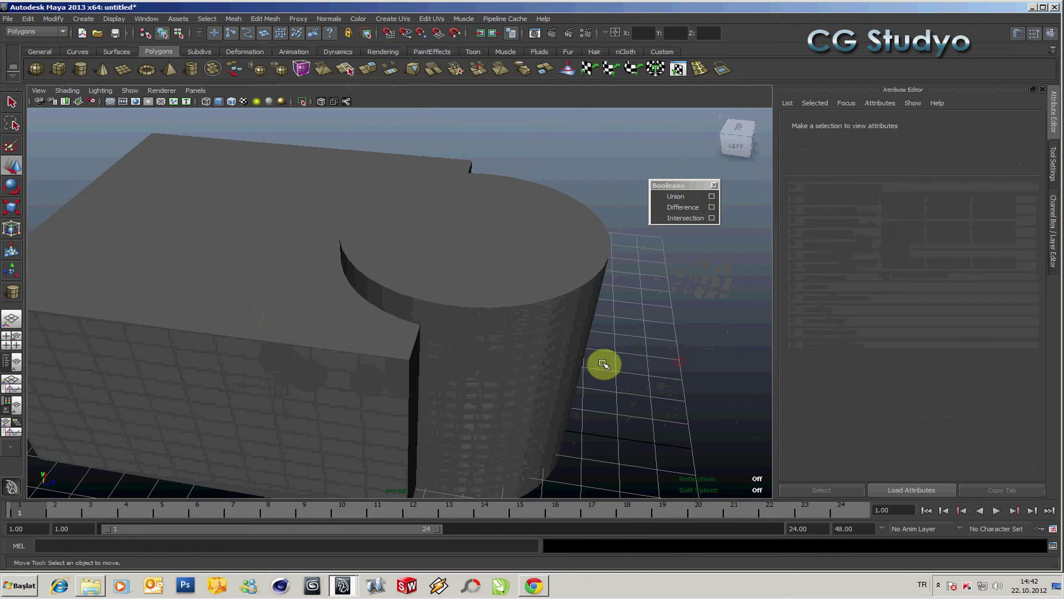
{"action": "left_click", "coordinate": [487, 320]}
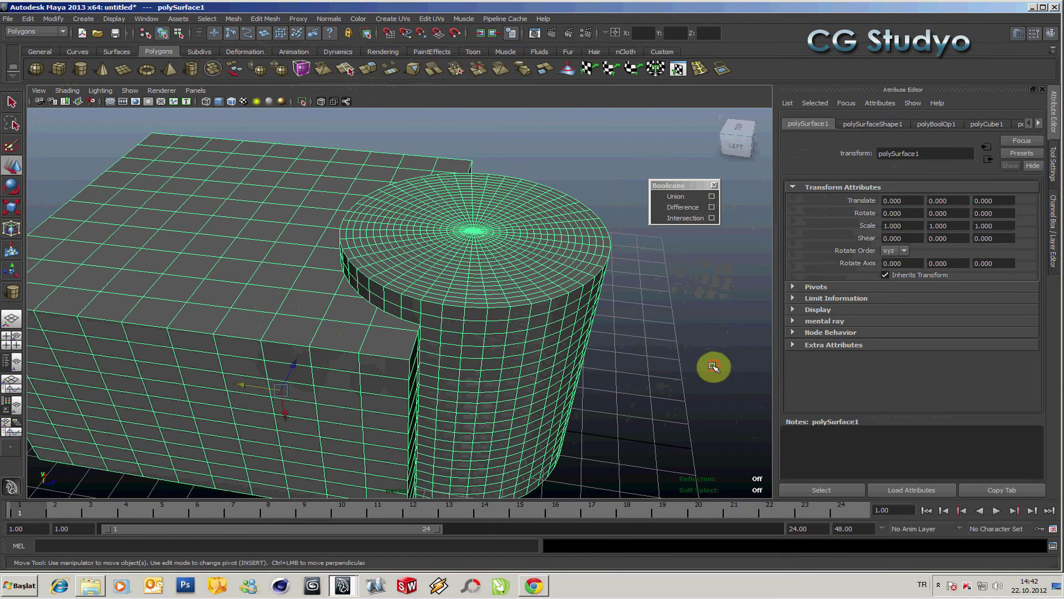
{"action": "left_click", "coordinate": [713, 364]}
{"action": "left_click", "coordinate": [480, 368]}
{"action": "left_click", "coordinate": [664, 348]}
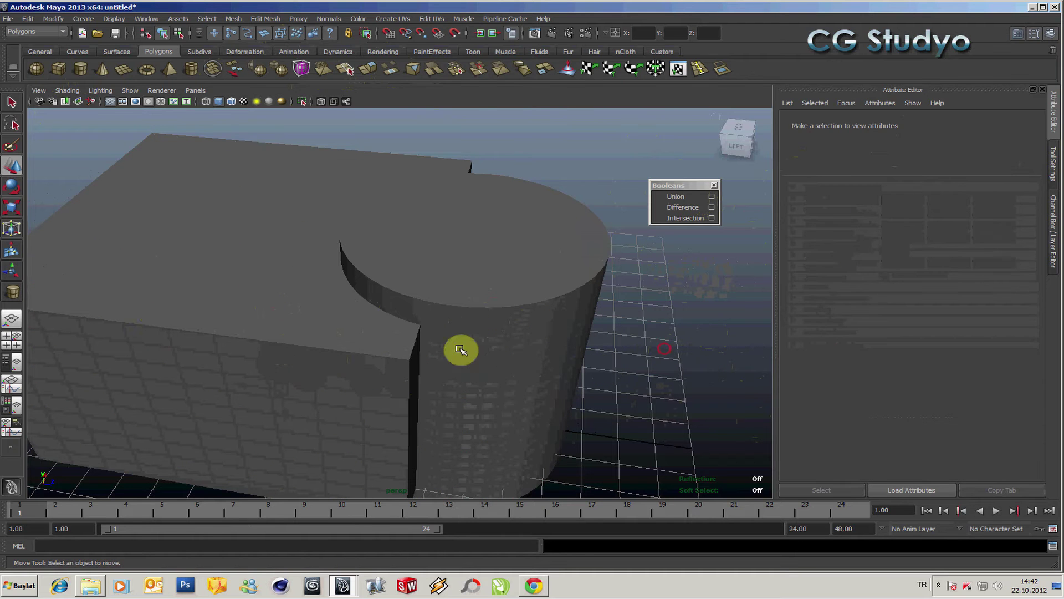
{"action": "left_click", "coordinate": [166, 312]}
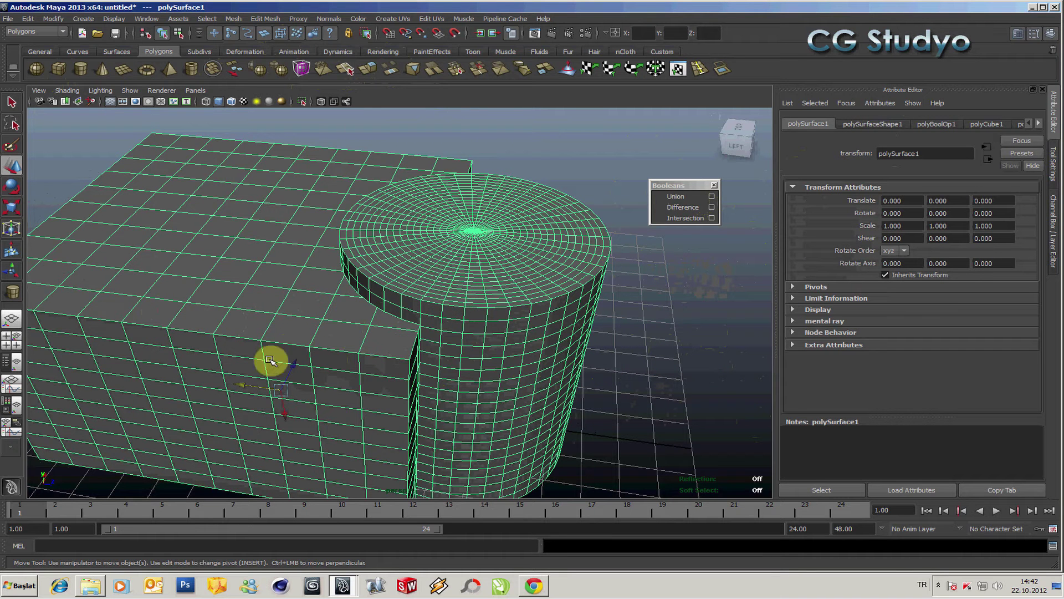
Step: In face mode, pick a side face of the merged mesh and pull it upward to test it
{"action": "scroll", "coordinate": [388, 308], "scroll_direction": "up", "scroll_amount": 3}
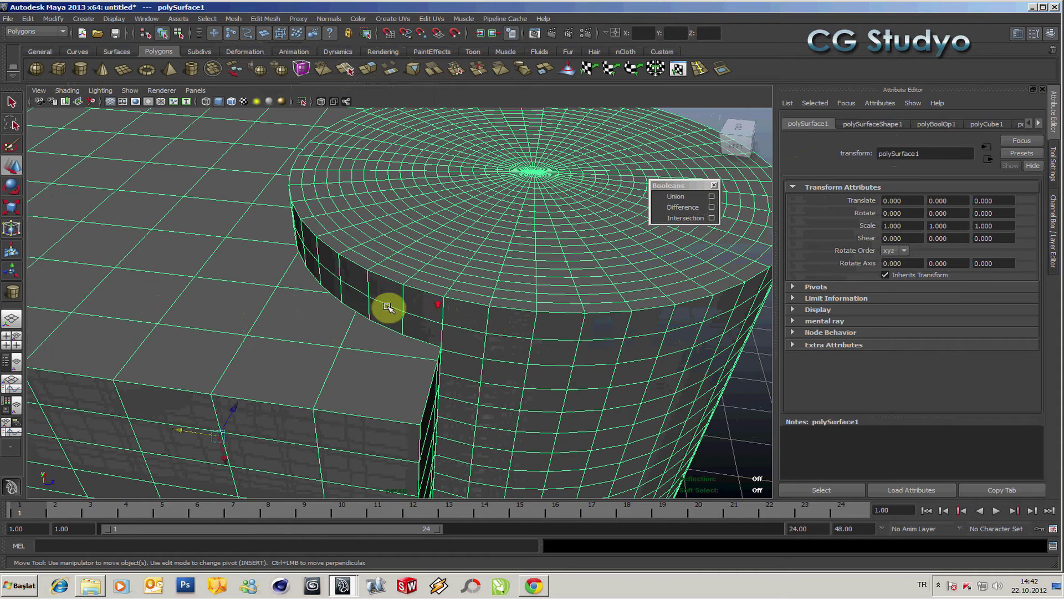
{"action": "key", "text": "F11"}
{"action": "left_click", "coordinate": [392, 316]}
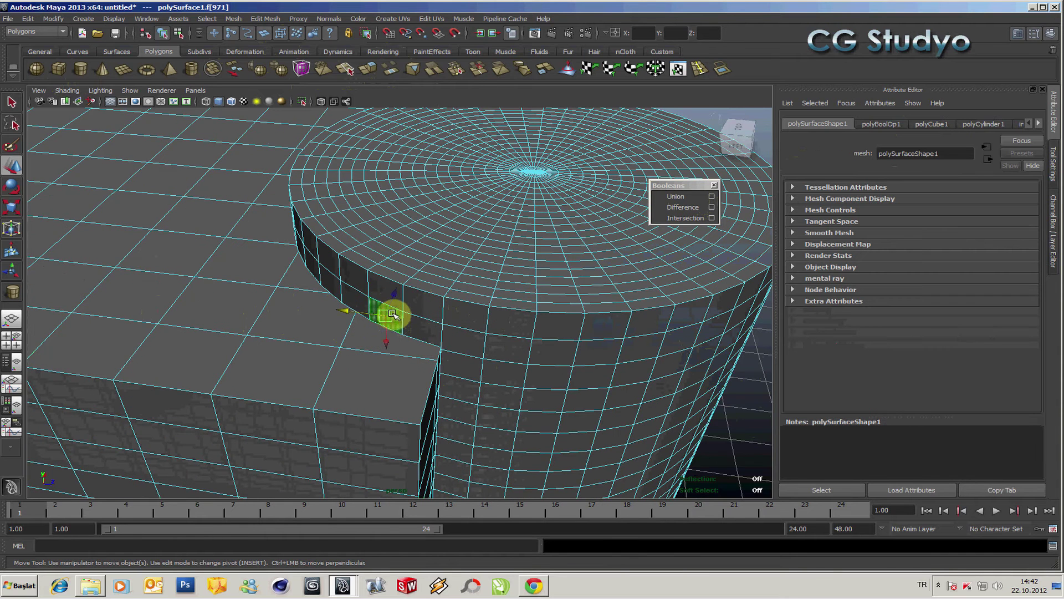
{"action": "left_click", "coordinate": [396, 300]}
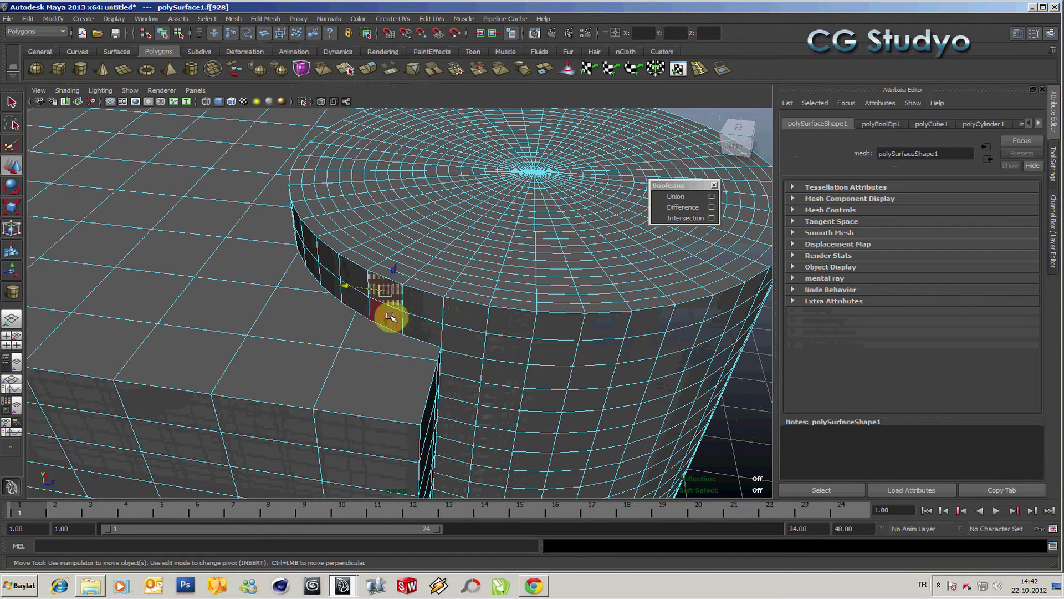
{"action": "left_click", "coordinate": [394, 323]}
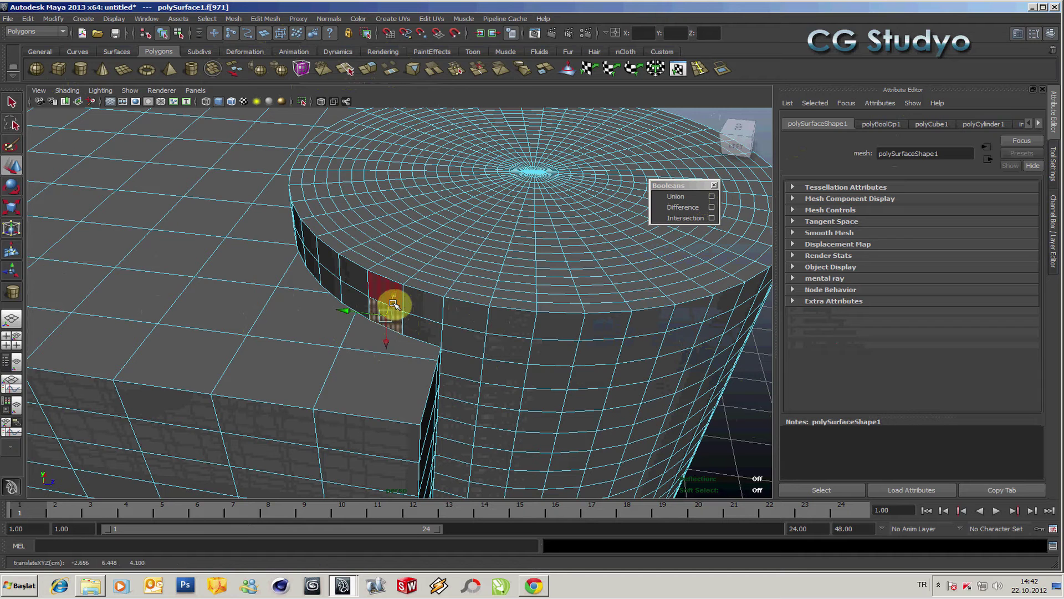
{"action": "mouse_move", "coordinate": [393, 304]}
{"action": "left_mouse_down"}
{"action": "mouse_move", "coordinate": [408, 268]}
{"action": "mouse_move", "coordinate": [361, 327]}
{"action": "mouse_move", "coordinate": [316, 297]}
{"action": "mouse_move", "coordinate": [308, 78]}
{"action": "left_mouse_up"}
Step: Undo repeatedly back past the Union until pCylinder1 and the box are separate again
{"action": "key", "text": "ctrl+z"}
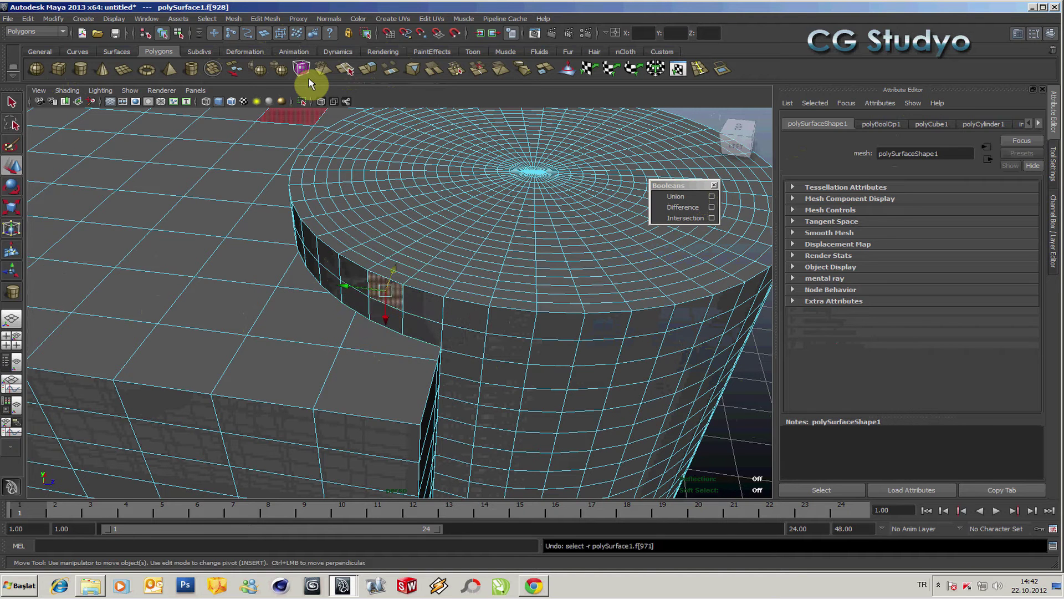
{"action": "key", "text": "ctrl+z"}
{"action": "key", "text": "ctrl+z"}
{"action": "key", "text": "ctrl+z"}
{"action": "key", "text": "shift+z"}
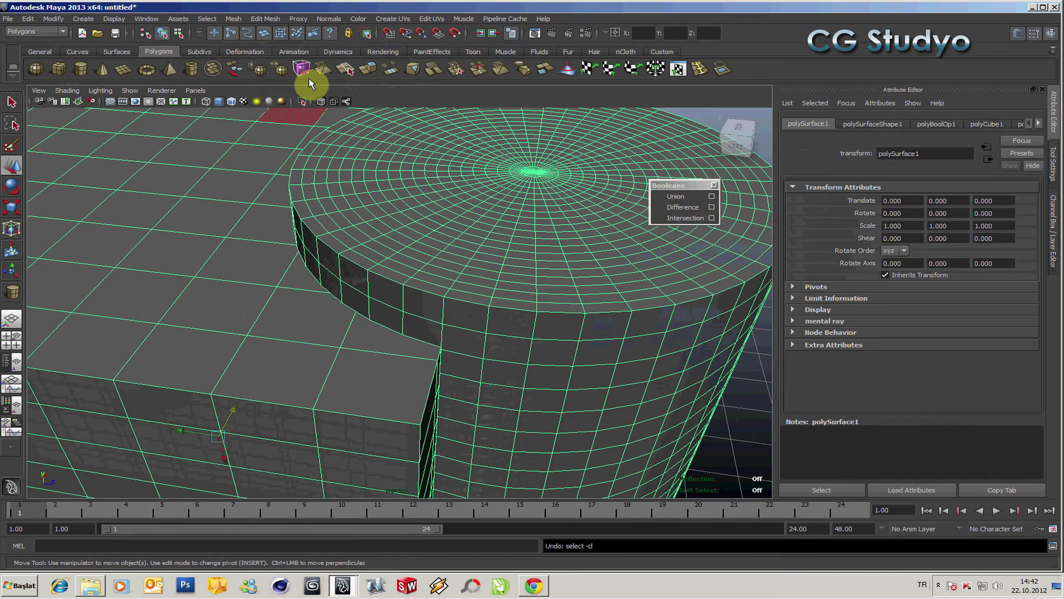
{"action": "key", "text": "ctrl+z"}
{"action": "key", "text": "shift+z"}
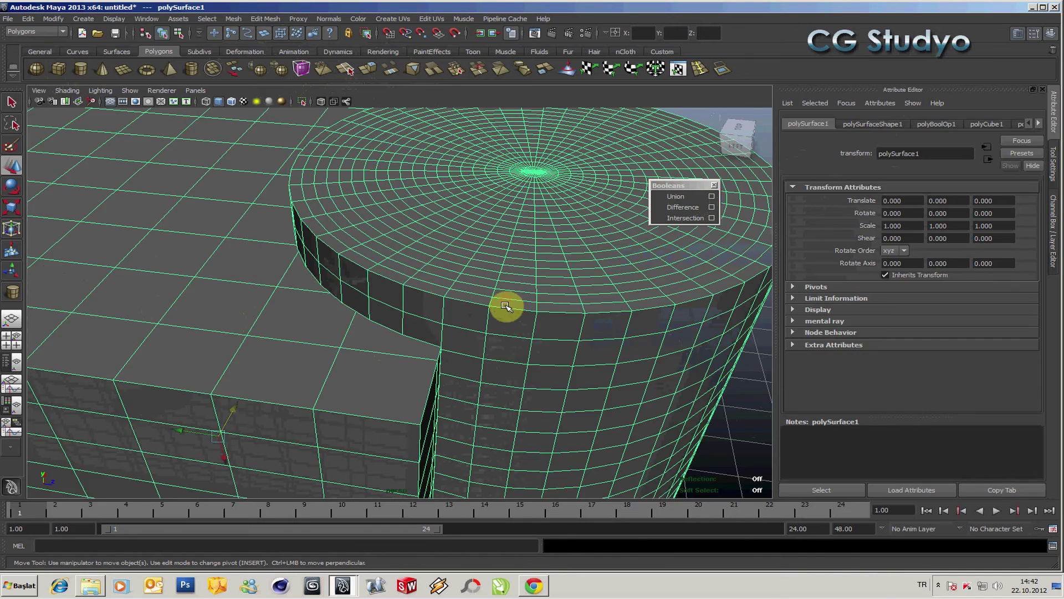
{"action": "key", "text": "shift+z"}
{"action": "key", "text": "ctrl+z"}
{"action": "key", "text": "shift+z"}
{"action": "key", "text": "ctrl+z"}
{"action": "key", "text": "ctrl+z"}
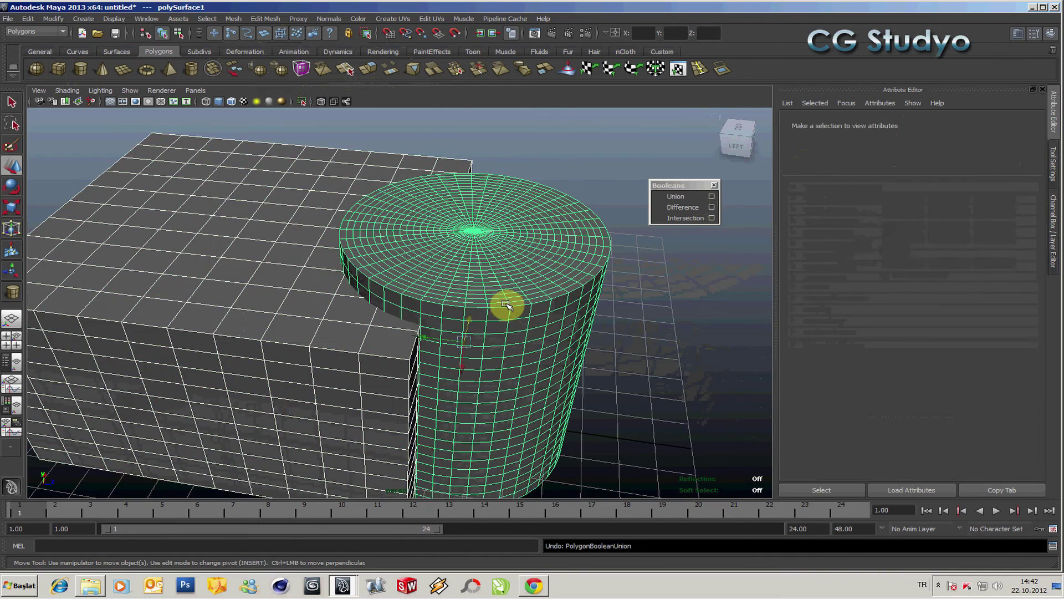
{"action": "left_click_drag", "start_coordinate": [686, 337], "coordinate": [673, 294], "text": "alt"}
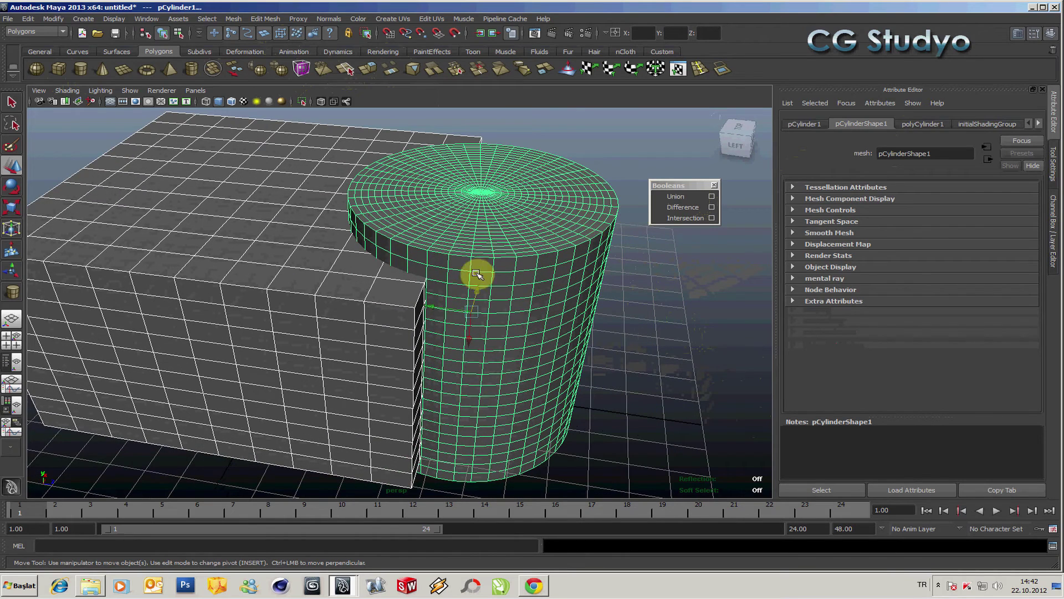
Step: Orbit to a higher view, then select the box first and add the cylinder
{"action": "left_click", "coordinate": [678, 302]}
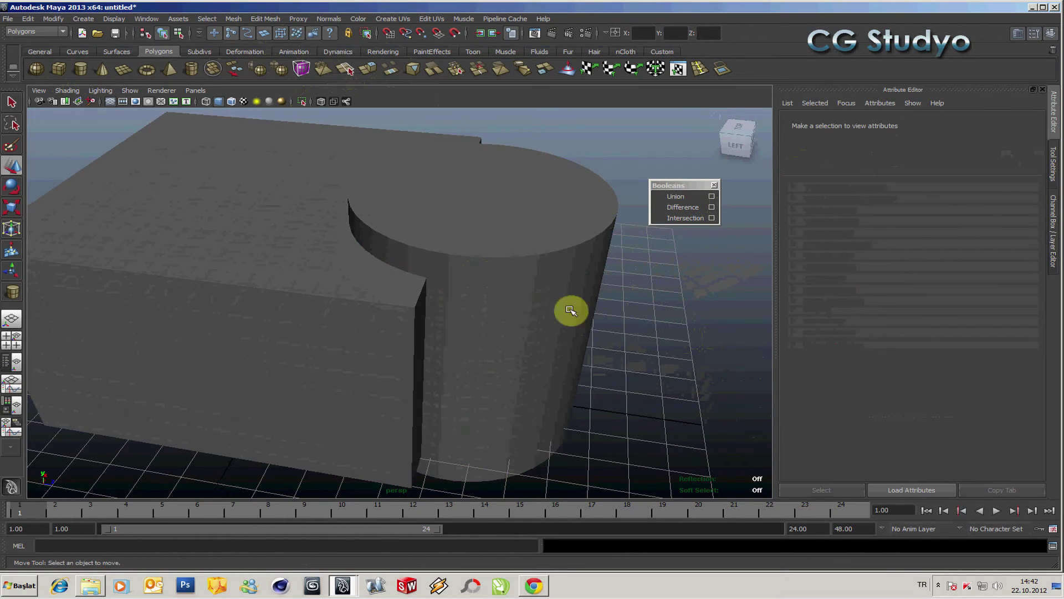
{"action": "left_click_drag", "start_coordinate": [526, 300], "coordinate": [527, 297], "text": "alt"}
{"action": "left_click_drag", "start_coordinate": [443, 290], "coordinate": [442, 279], "text": "alt"}
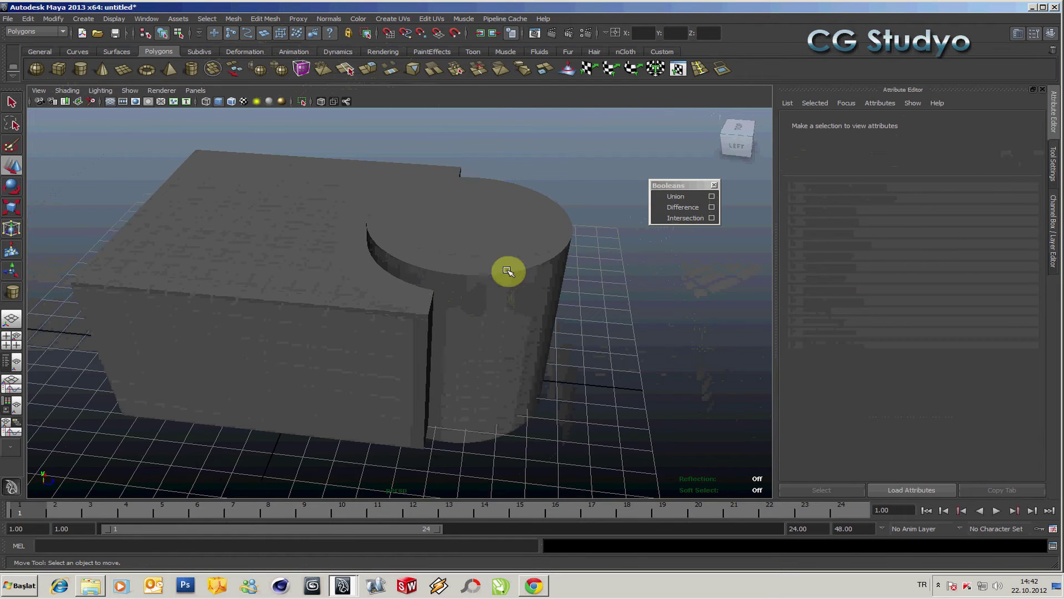
{"action": "left_click", "coordinate": [316, 281]}
{"action": "left_click", "coordinate": [474, 273]}
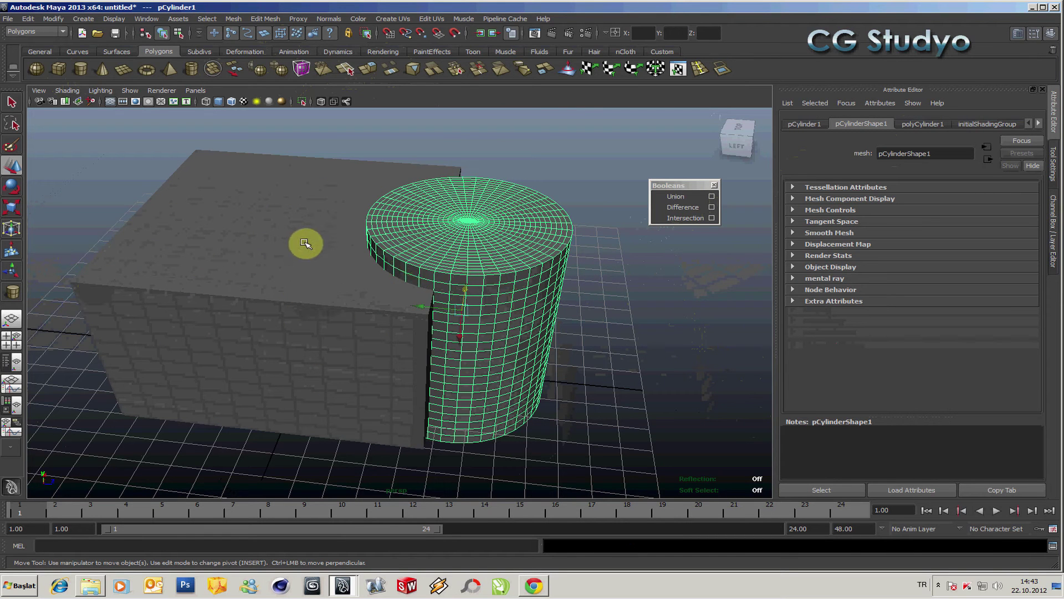
{"action": "left_click", "coordinate": [625, 345]}
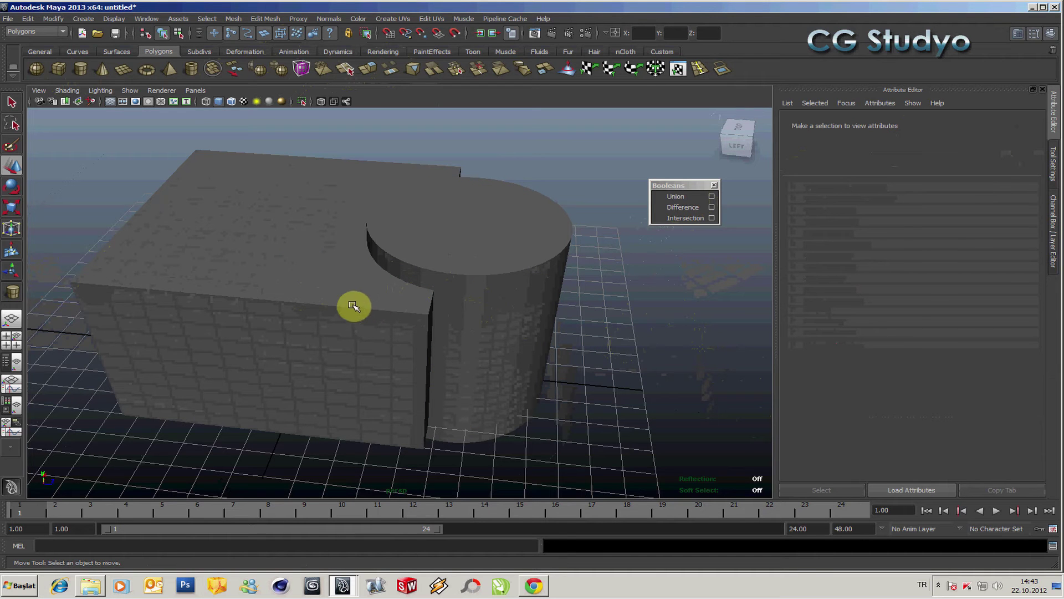
{"action": "left_click", "coordinate": [318, 298]}
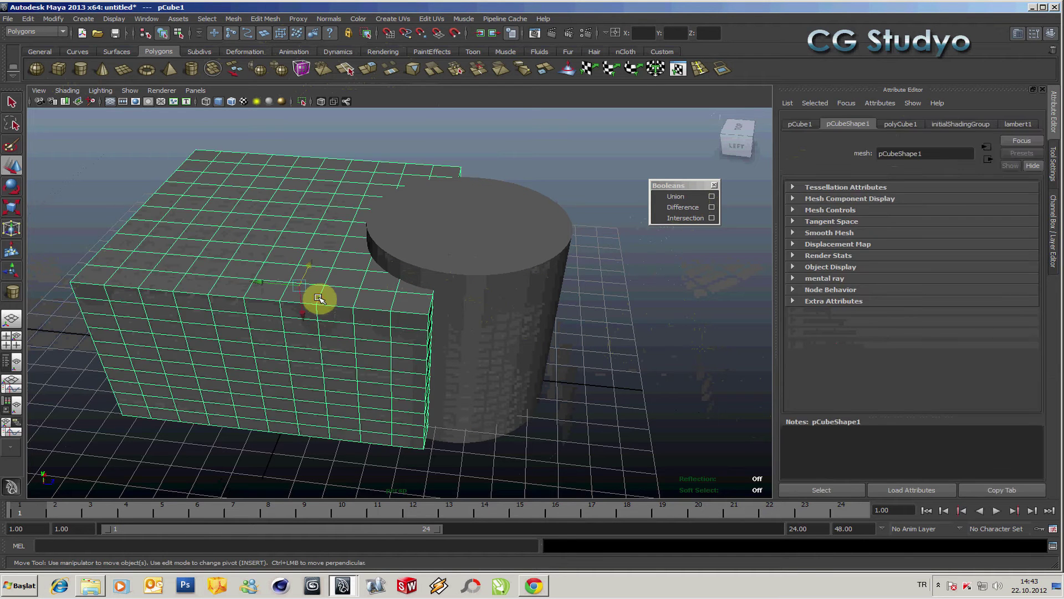
{"action": "left_click", "coordinate": [479, 271], "text": "shift"}
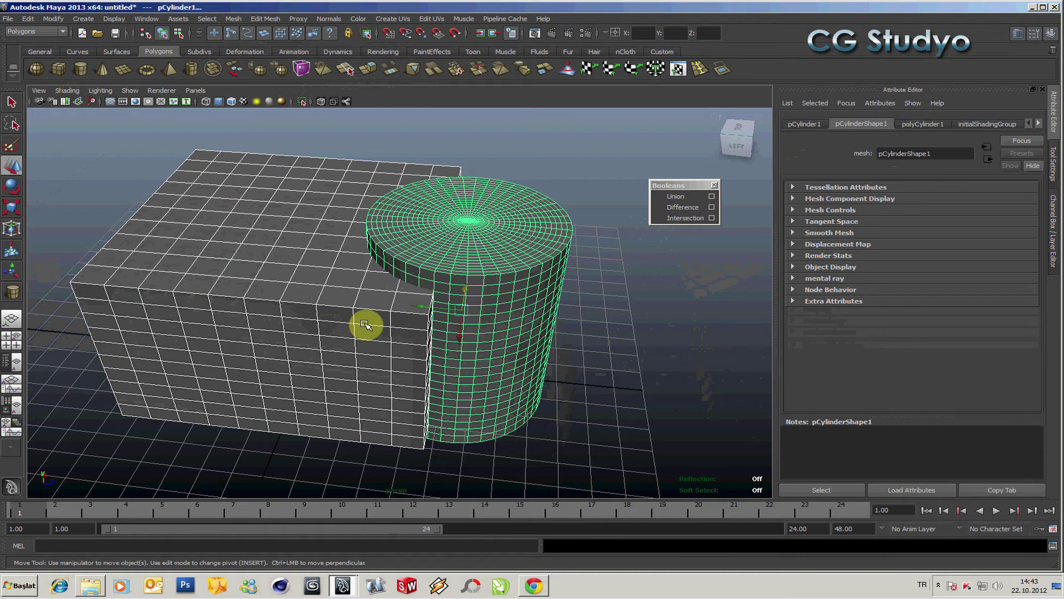
{"action": "left_click", "coordinate": [701, 212]}
{"action": "mouse_move", "coordinate": [603, 309]}
{"action": "left_mouse_down", "text": "alt"}
{"action": "mouse_move", "coordinate": [451, 268]}
{"action": "mouse_move", "coordinate": [560, 294]}
{"action": "left_mouse_up", "text": "alt"}
{"action": "key", "text": "ctrl+z"}
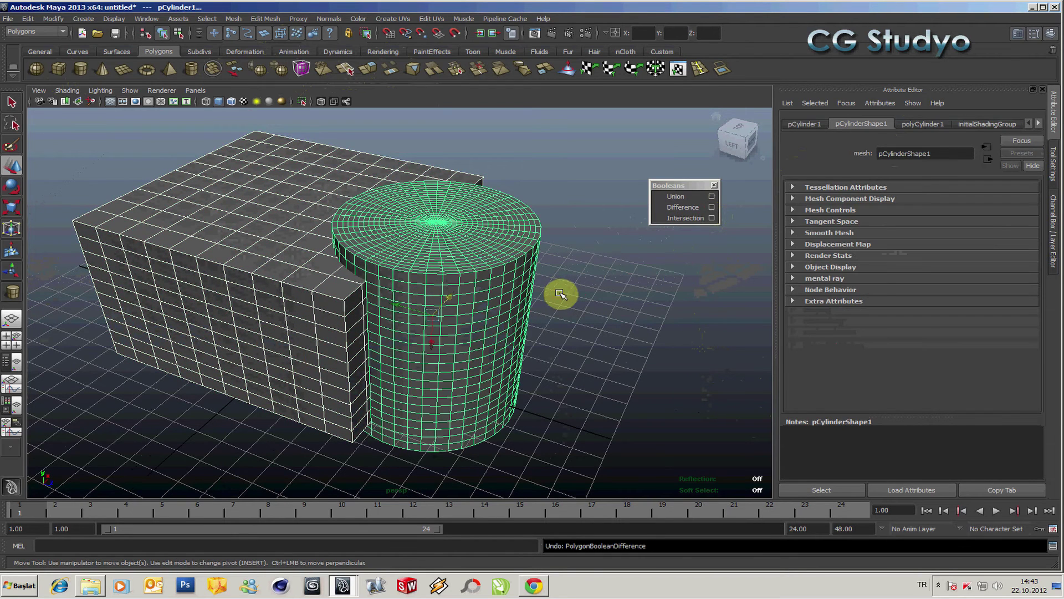
{"action": "key", "text": "shift+z"}
{"action": "key", "text": "ctrl+z"}
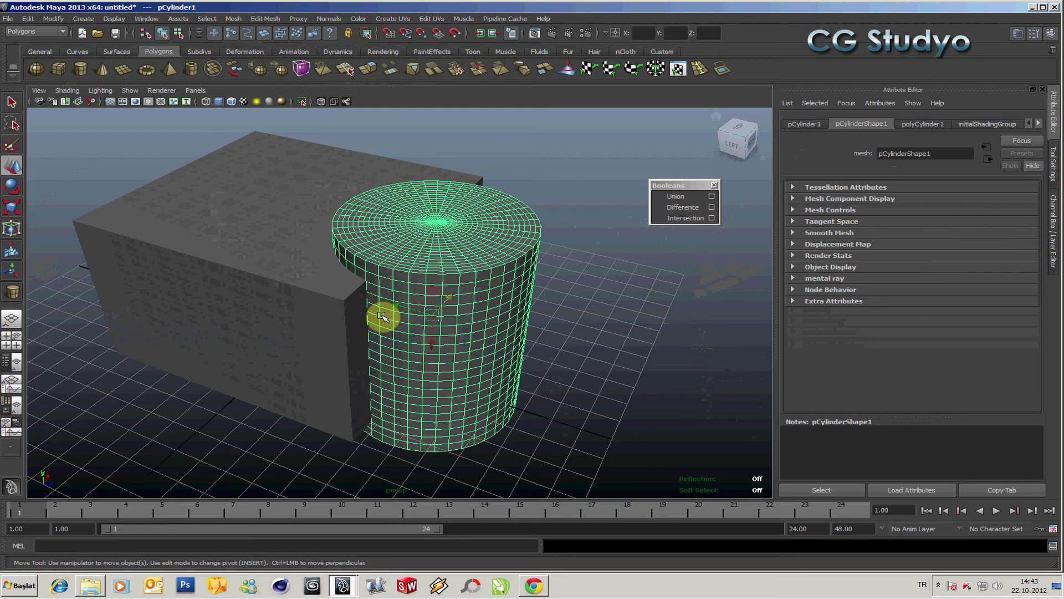
{"action": "left_click_drag", "start_coordinate": [384, 316], "coordinate": [379, 310], "text": "alt"}
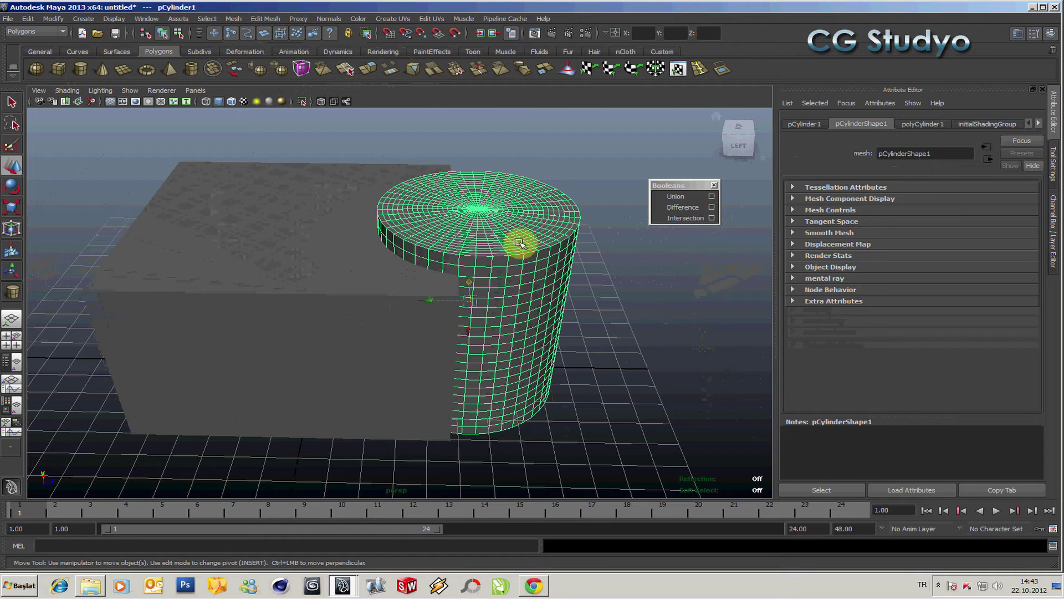
{"action": "left_click", "coordinate": [329, 293]}
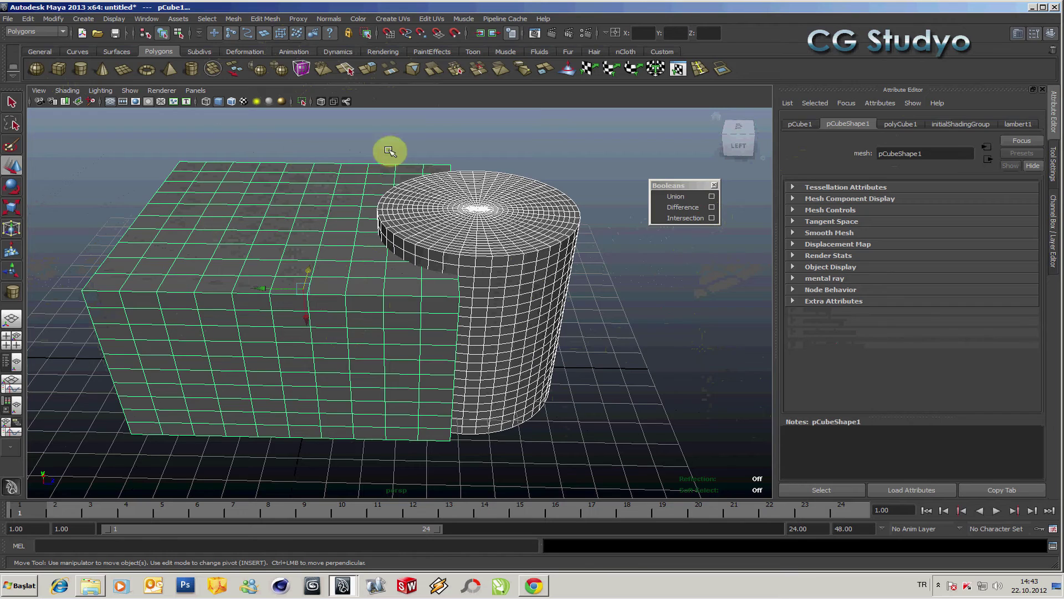
{"action": "left_click", "coordinate": [678, 207]}
{"action": "mouse_move", "coordinate": [639, 326]}
{"action": "left_mouse_down", "text": "alt"}
{"action": "mouse_move", "coordinate": [708, 278]}
{"action": "mouse_move", "coordinate": [698, 316]}
{"action": "mouse_move", "coordinate": [630, 324]}
{"action": "left_mouse_up", "text": "alt"}
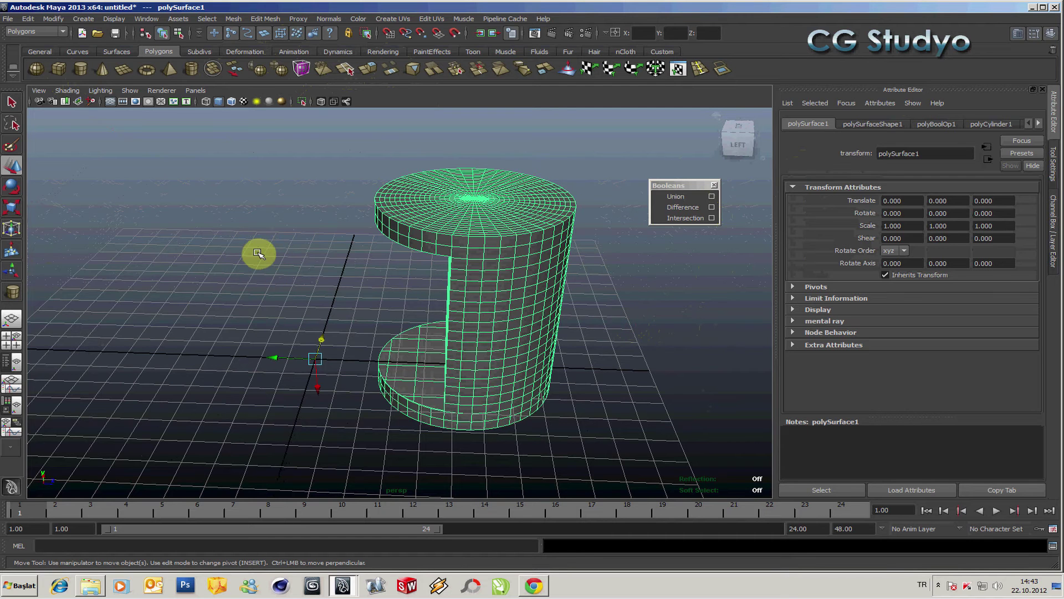
{"action": "key", "text": "ctrl+z"}
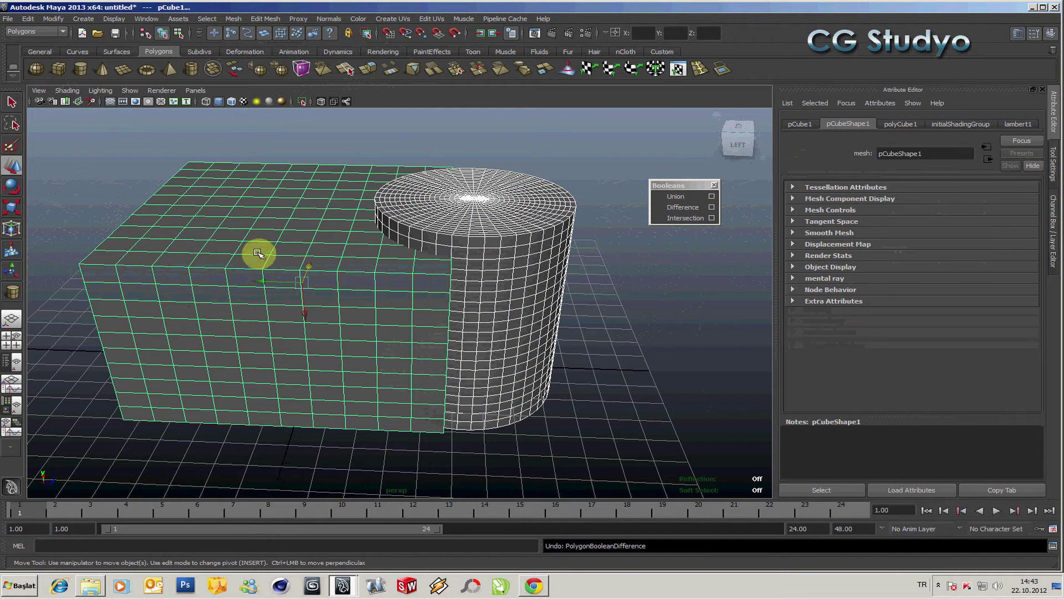
{"action": "left_click", "coordinate": [634, 341]}
{"action": "left_click", "coordinate": [486, 289]}
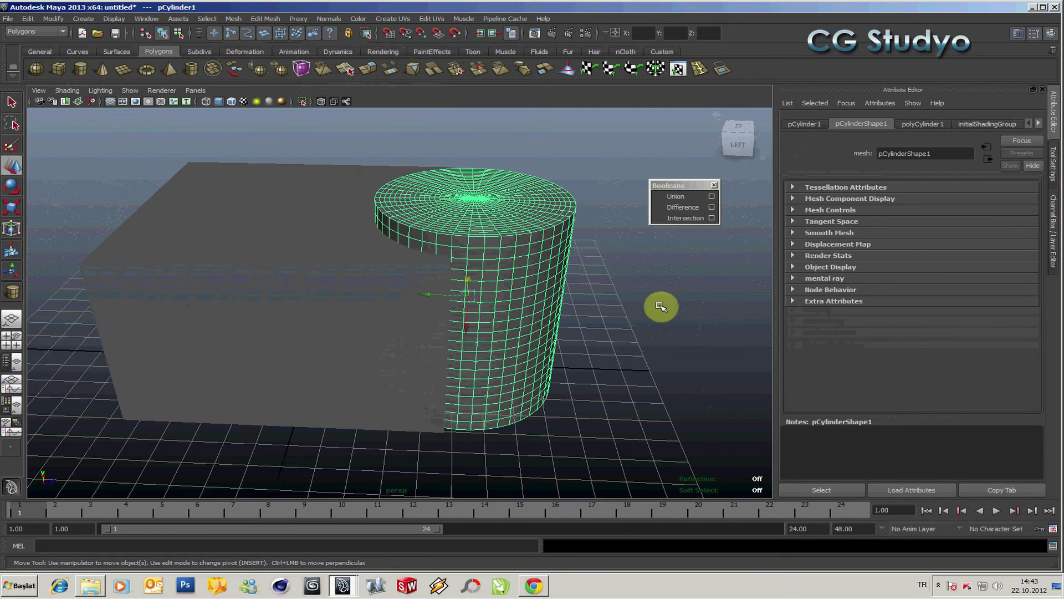
Step: Slide the cylinder slightly left along X so it cuts deeper into the box corner
{"action": "mouse_move", "coordinate": [659, 302]}
{"action": "middle_mouse_down", "text": "alt"}
{"action": "mouse_move", "coordinate": [660, 322]}
{"action": "mouse_move", "coordinate": [634, 314]}
{"action": "middle_mouse_up", "text": "alt"}
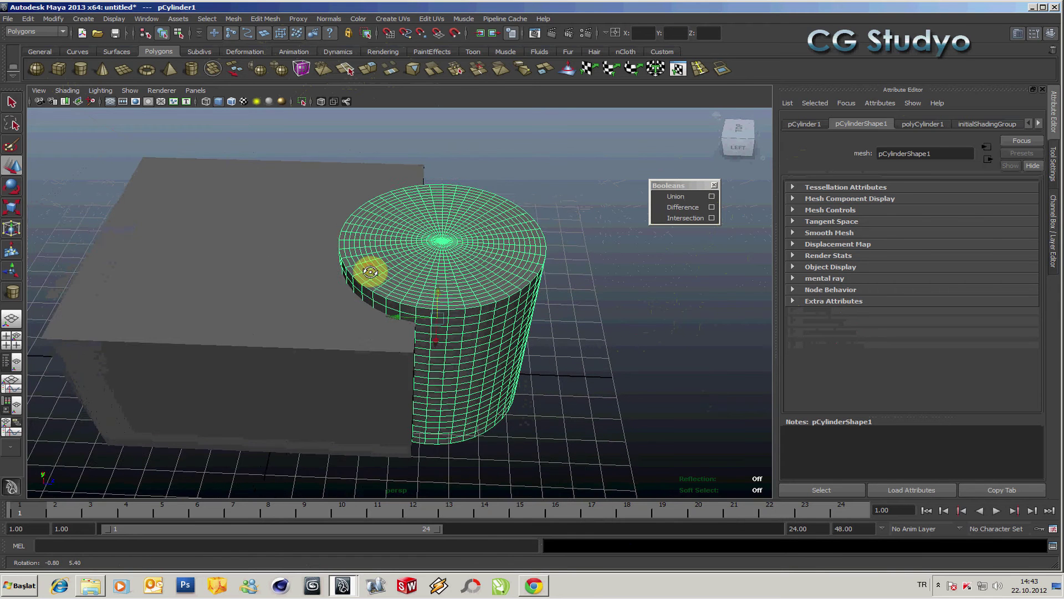
{"action": "left_click", "coordinate": [673, 361]}
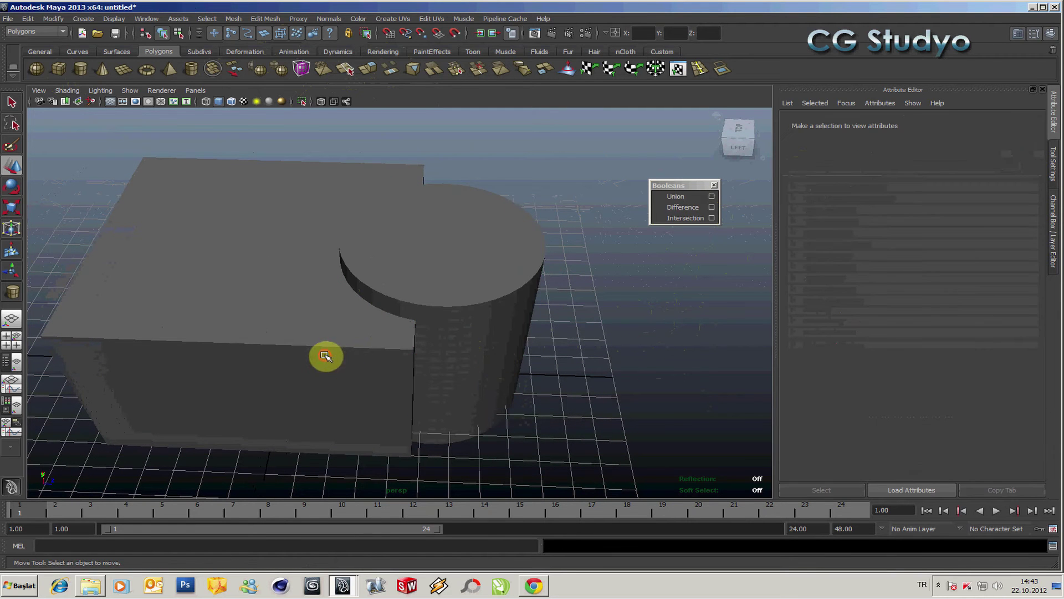
{"action": "left_click", "coordinate": [327, 356]}
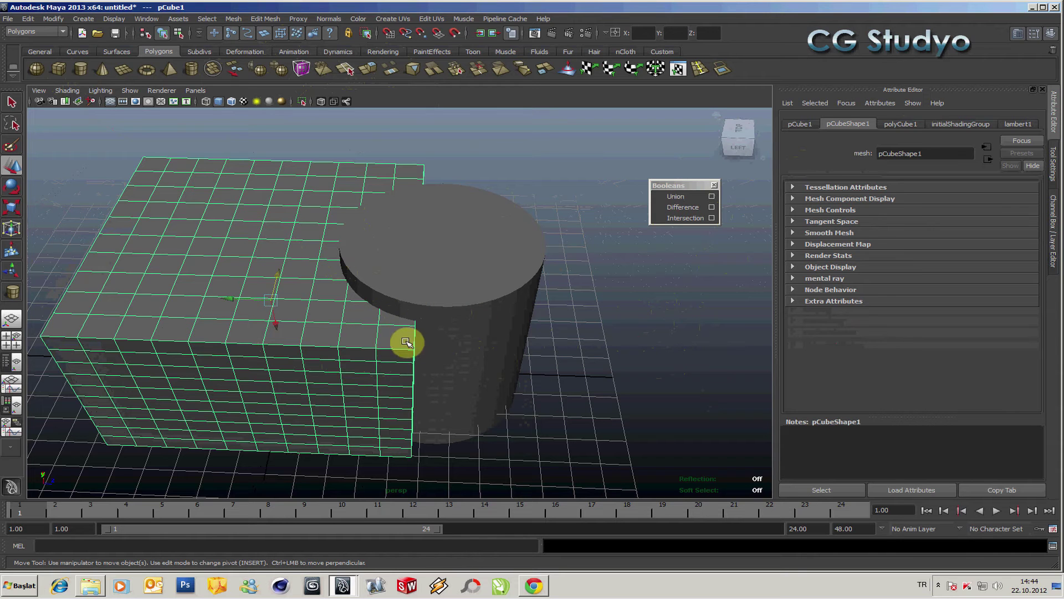
{"action": "left_click", "coordinate": [489, 300]}
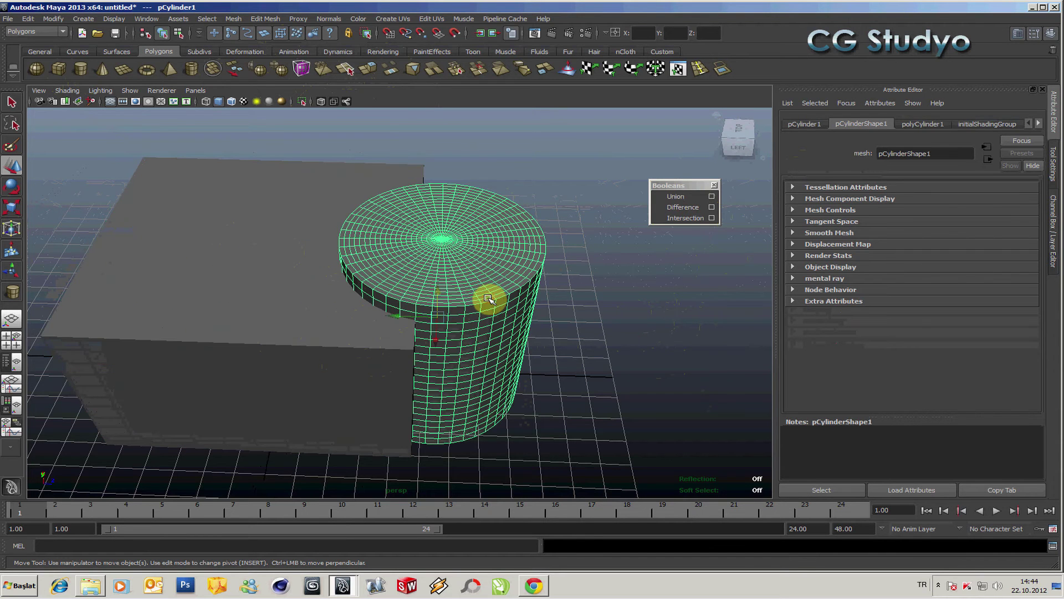
{"action": "left_click_drag", "start_coordinate": [424, 316], "coordinate": [404, 317]}
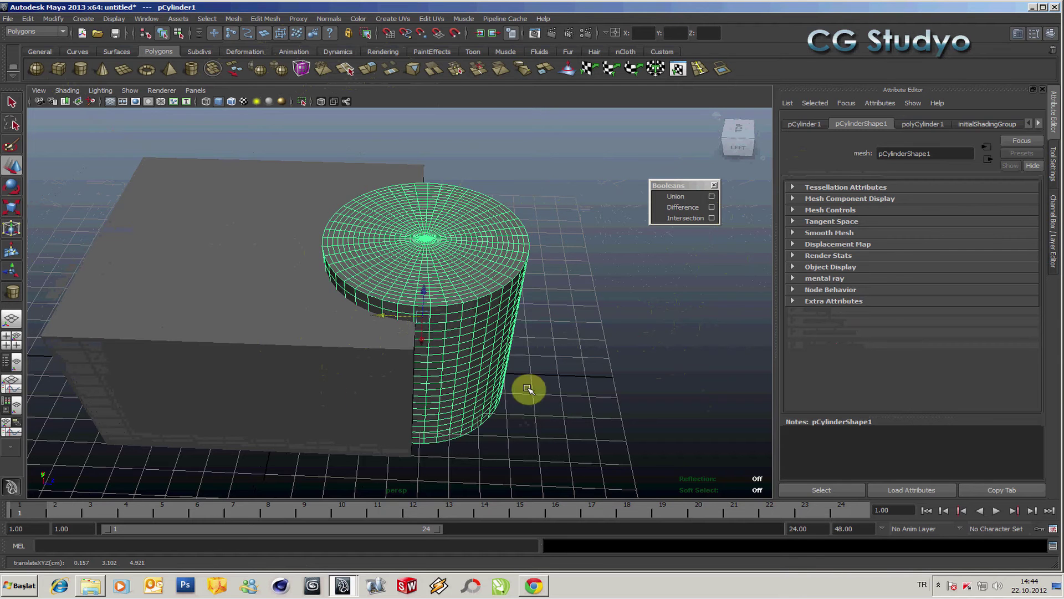
Step: Select the box, then add the cylinder as the last selection
{"action": "left_click", "coordinate": [606, 387]}
{"action": "left_click", "coordinate": [343, 344]}
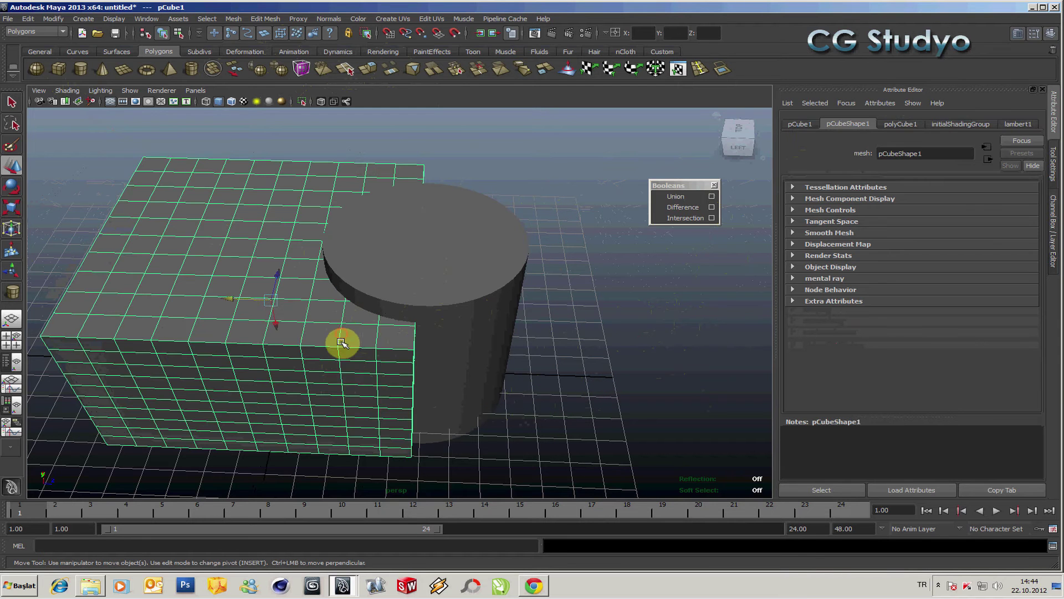
{"action": "left_click", "coordinate": [461, 299]}
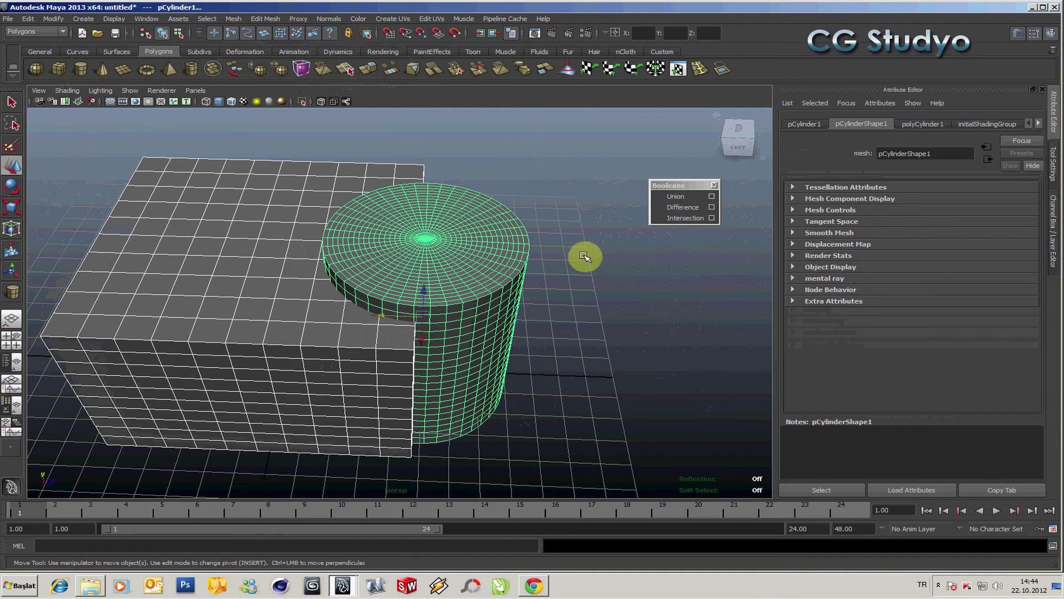
{"action": "left_click", "coordinate": [686, 218]}
{"action": "mouse_move", "coordinate": [541, 324]}
{"action": "left_mouse_down", "text": "alt"}
{"action": "mouse_move", "coordinate": [525, 257]}
{"action": "mouse_move", "coordinate": [553, 334]}
{"action": "mouse_move", "coordinate": [653, 328]}
{"action": "mouse_move", "coordinate": [551, 333]}
{"action": "mouse_move", "coordinate": [408, 297]}
{"action": "left_mouse_up", "text": "alt"}
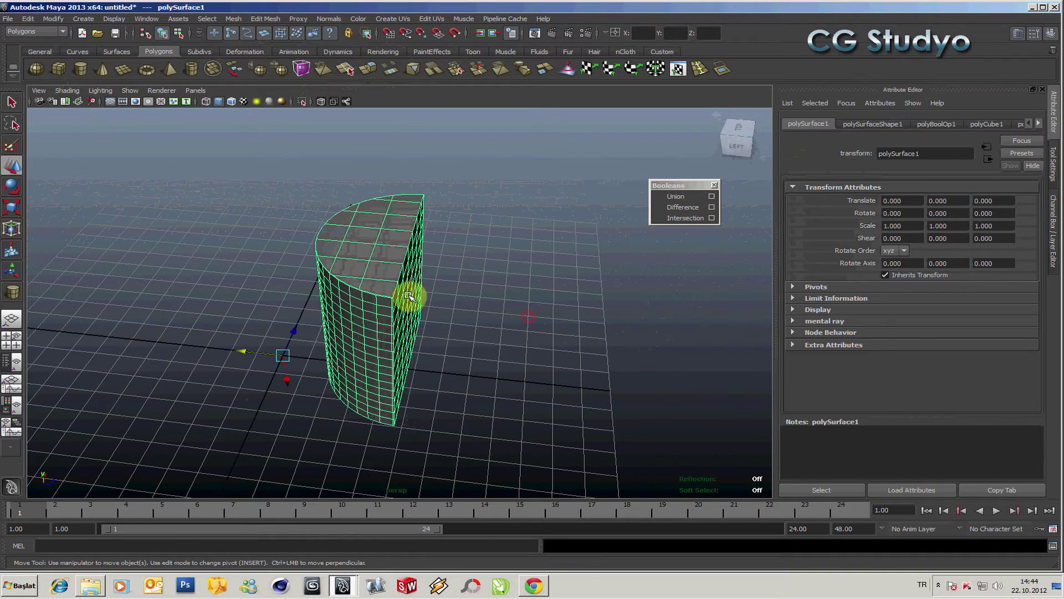
{"action": "key", "text": "ctrl+z"}
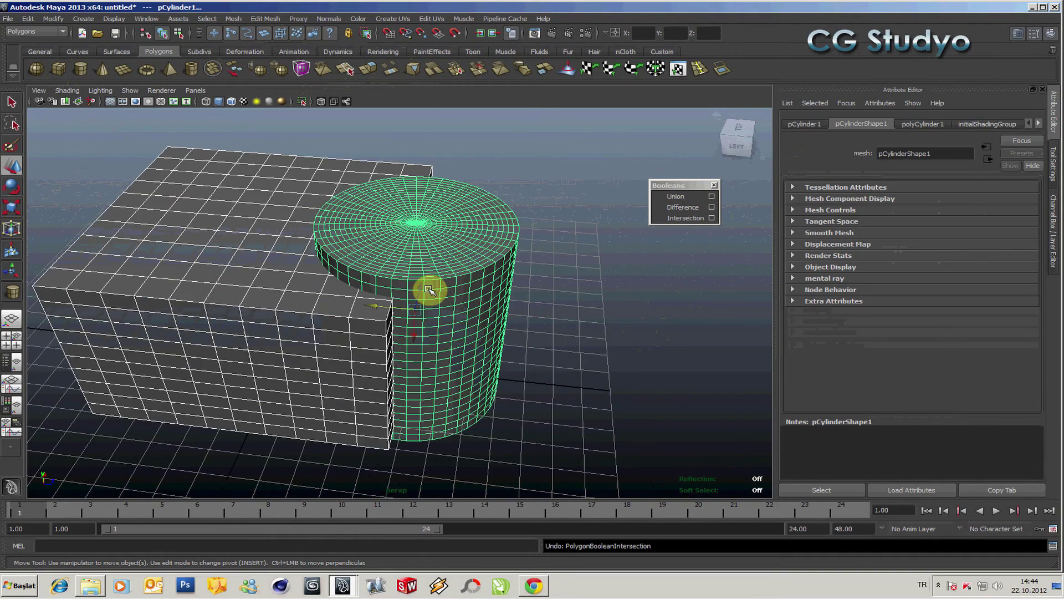
{"action": "left_click_drag", "start_coordinate": [269, 256], "coordinate": [395, 263], "text": "alt"}
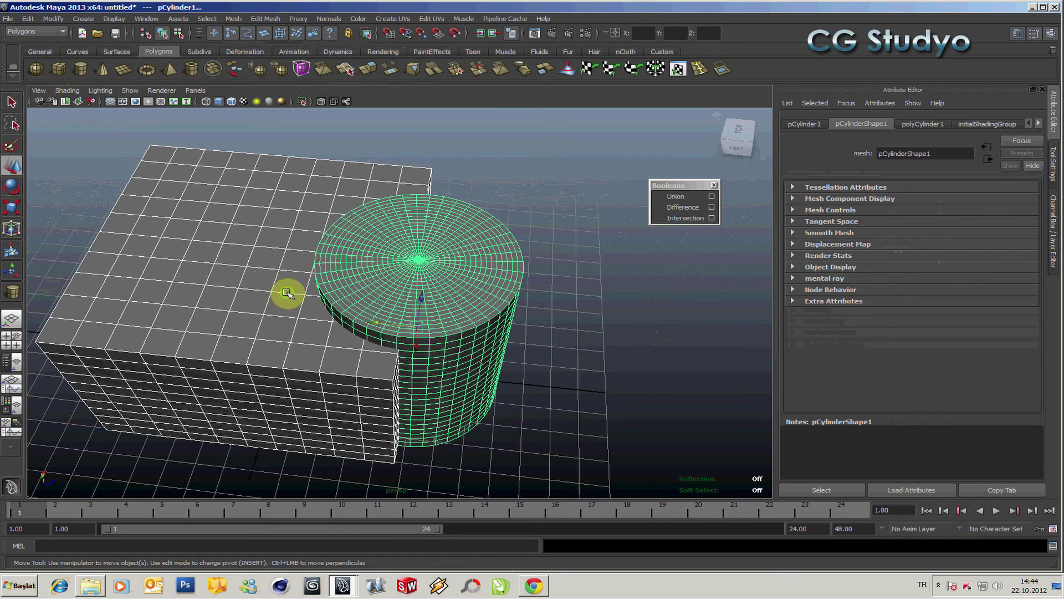
{"action": "scroll", "coordinate": [311, 301], "scroll_direction": "up", "scroll_amount": 5}
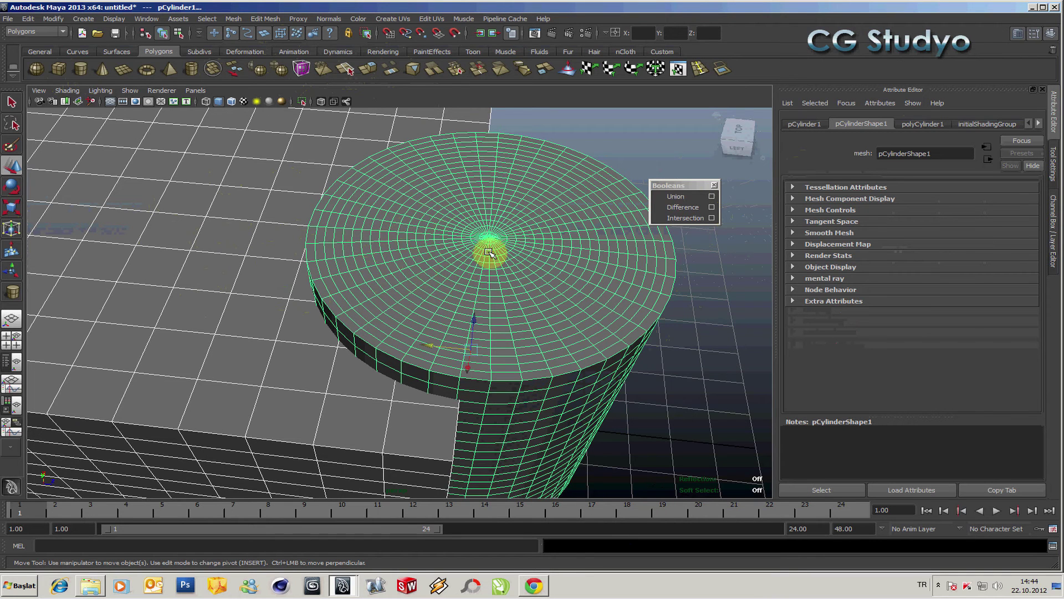
{"action": "scroll", "coordinate": [183, 312], "scroll_direction": "down", "scroll_amount": 5}
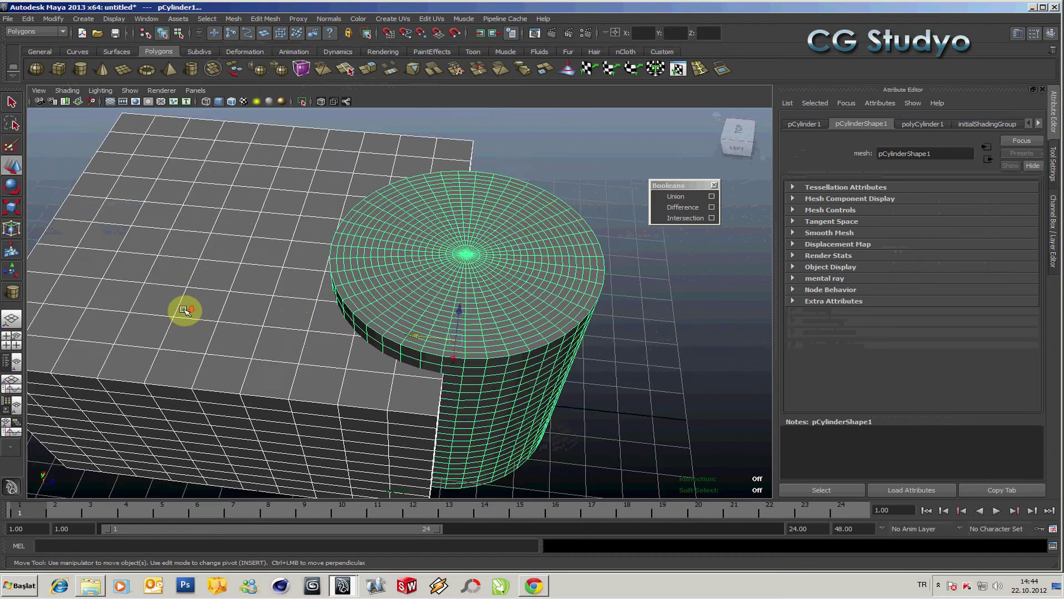
{"action": "scroll", "coordinate": [185, 309], "scroll_direction": "down", "scroll_amount": 3}
{"action": "left_click", "coordinate": [716, 330]}
{"action": "left_click", "coordinate": [221, 327]}
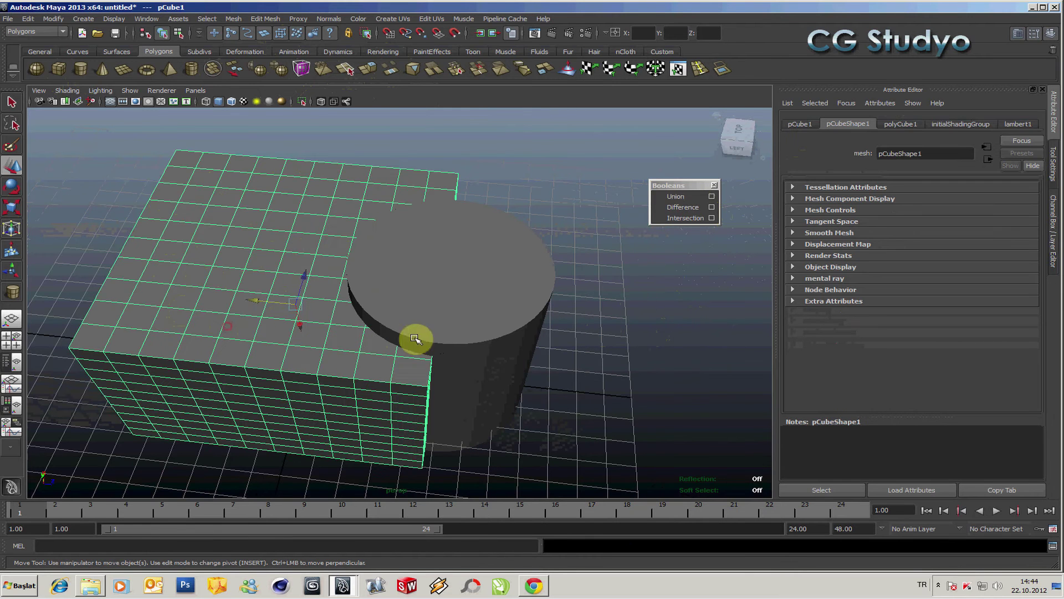
{"action": "left_click", "coordinate": [443, 332]}
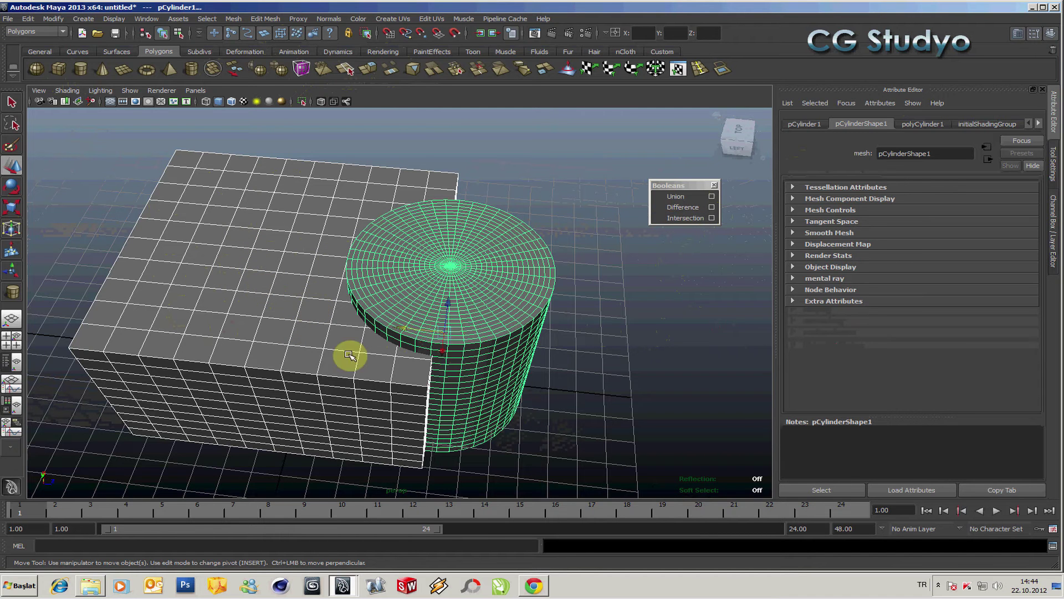
Step: Apply a Boolean Intersection of box and cylinder, inspect it, then undo it
{"action": "left_click", "coordinate": [672, 220]}
{"action": "mouse_move", "coordinate": [577, 380]}
{"action": "left_mouse_down", "text": "alt"}
{"action": "mouse_move", "coordinate": [597, 316]}
{"action": "mouse_move", "coordinate": [606, 332]}
{"action": "mouse_move", "coordinate": [717, 336]}
{"action": "mouse_move", "coordinate": [815, 321]}
{"action": "mouse_move", "coordinate": [515, 391]}
{"action": "mouse_move", "coordinate": [356, 340]}
{"action": "mouse_move", "coordinate": [382, 401]}
{"action": "mouse_move", "coordinate": [468, 339]}
{"action": "left_mouse_up", "text": "alt"}
{"action": "key", "text": "ctrl+z"}
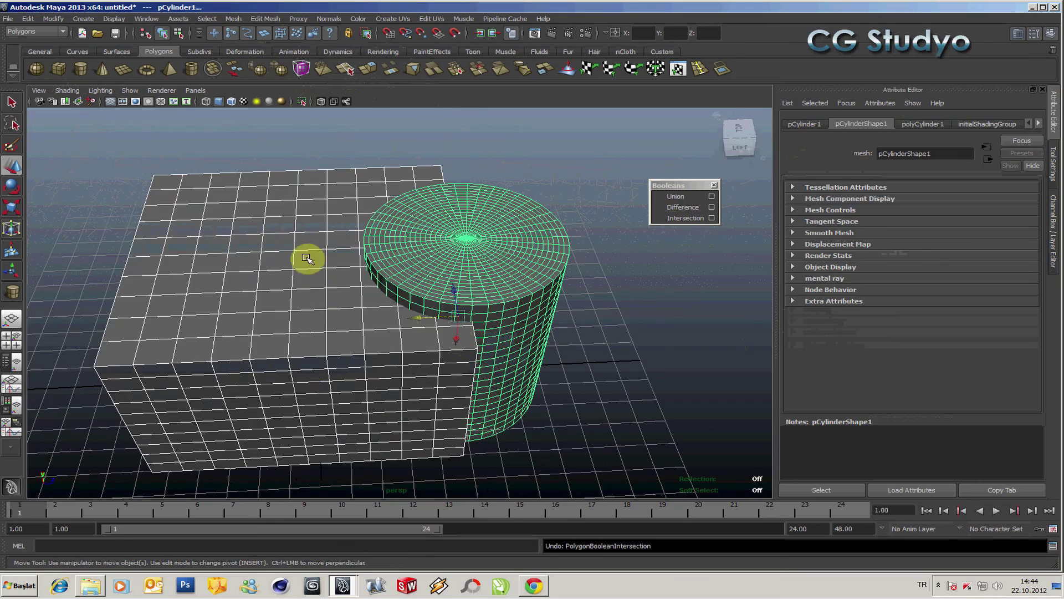
{"action": "mouse_move", "coordinate": [309, 240]}
{"action": "left_mouse_down", "text": "alt"}
{"action": "mouse_move", "coordinate": [539, 180]}
{"action": "mouse_move", "coordinate": [634, 226]}
{"action": "mouse_move", "coordinate": [606, 262]}
{"action": "mouse_move", "coordinate": [270, 225]}
{"action": "mouse_move", "coordinate": [271, 243]}
{"action": "left_mouse_up", "text": "alt"}
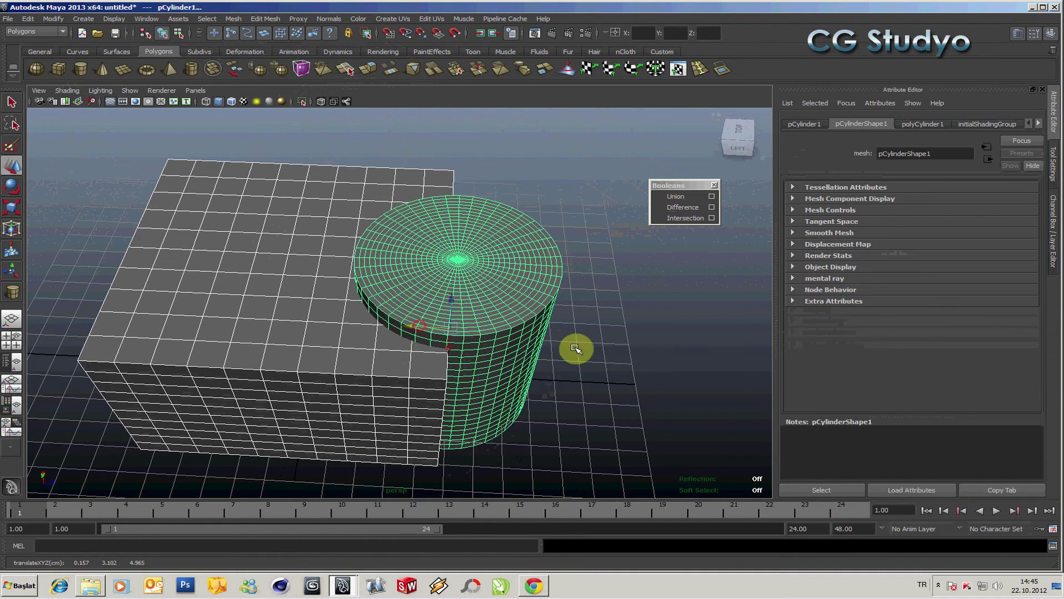
Step: Raise the box slightly to a Y position of about 3.872, comparing heights from the side
{"action": "left_click", "coordinate": [613, 364]}
{"action": "left_click", "coordinate": [362, 369]}
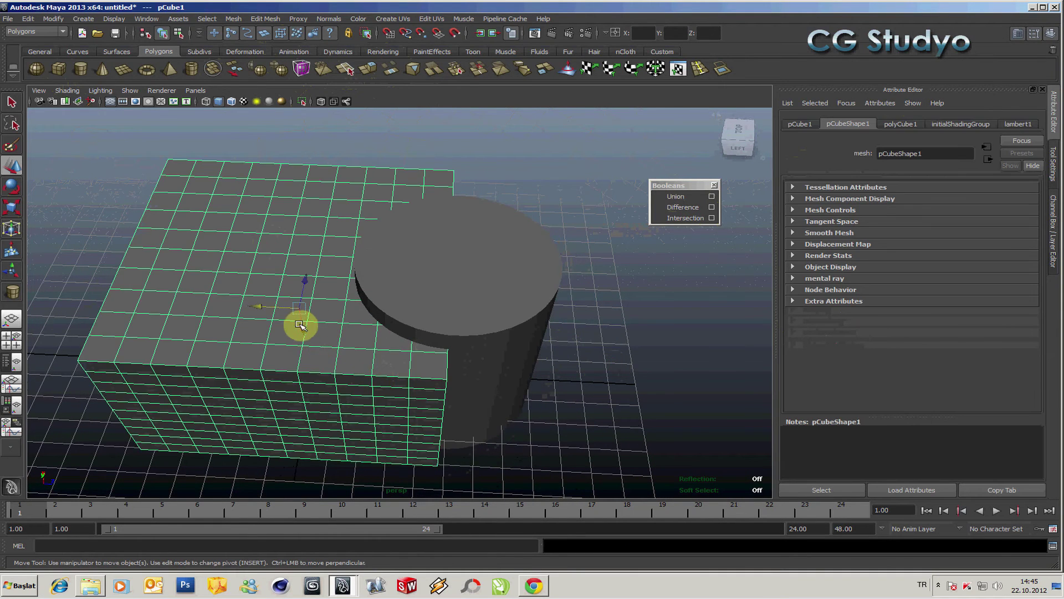
{"action": "left_click_drag", "start_coordinate": [302, 327], "coordinate": [302, 322]}
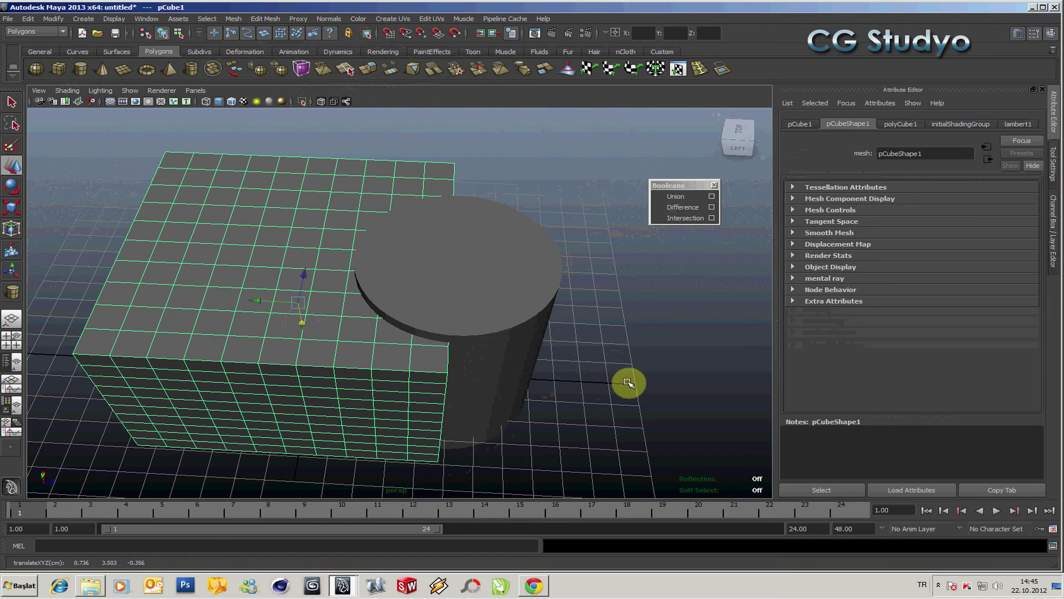
{"action": "mouse_move", "coordinate": [636, 382]}
{"action": "left_mouse_down", "text": "alt"}
{"action": "mouse_move", "coordinate": [634, 309]}
{"action": "mouse_move", "coordinate": [644, 330]}
{"action": "left_mouse_up", "text": "alt"}
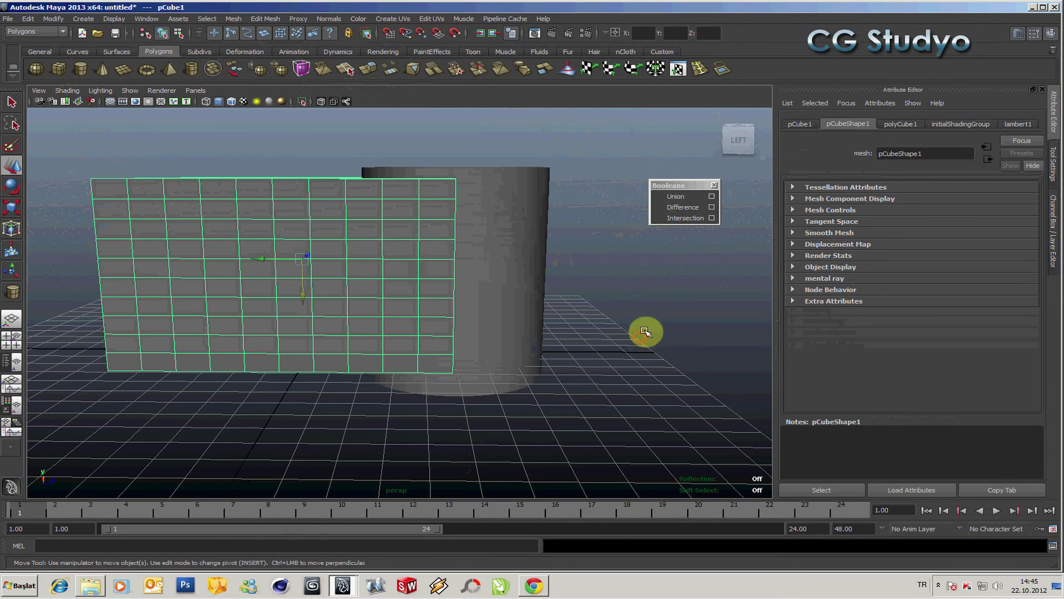
{"action": "left_click_drag", "start_coordinate": [608, 333], "coordinate": [595, 339], "text": "alt"}
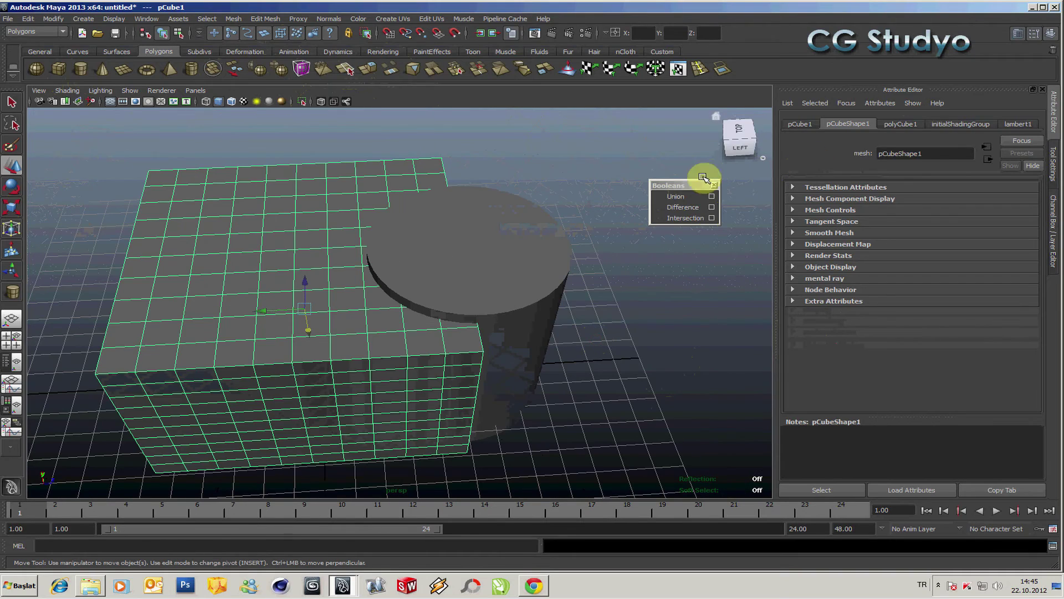
Step: Duplicate the box and cylinder together and move the copy to the right
{"action": "left_click", "coordinate": [634, 318]}
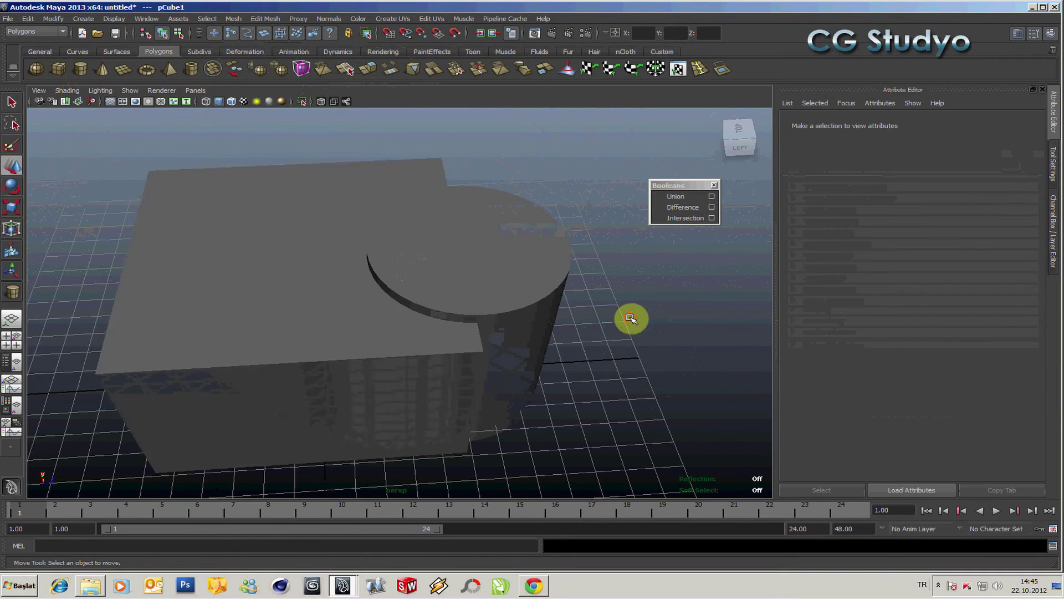
{"action": "scroll", "coordinate": [634, 319], "scroll_direction": "down", "scroll_amount": 5}
{"action": "mouse_move", "coordinate": [487, 235]}
{"action": "left_mouse_down", "text": "alt"}
{"action": "mouse_move", "coordinate": [298, 384]}
{"action": "mouse_move", "coordinate": [452, 214]}
{"action": "left_mouse_up", "text": "alt"}
{"action": "left_click_drag", "start_coordinate": [205, 211], "coordinate": [511, 411]}
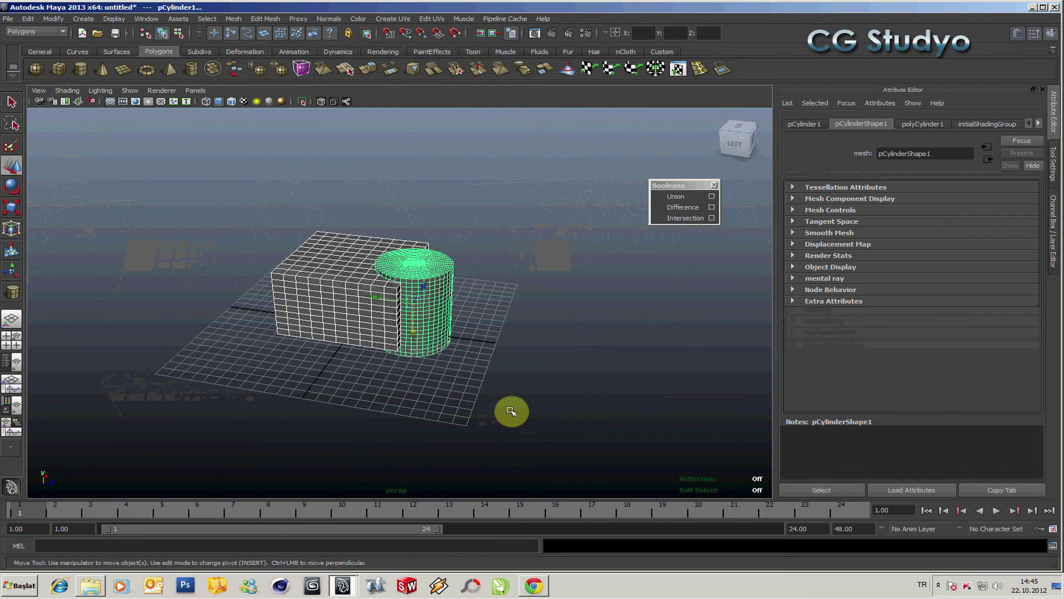
{"action": "key", "text": "ctrl+d"}
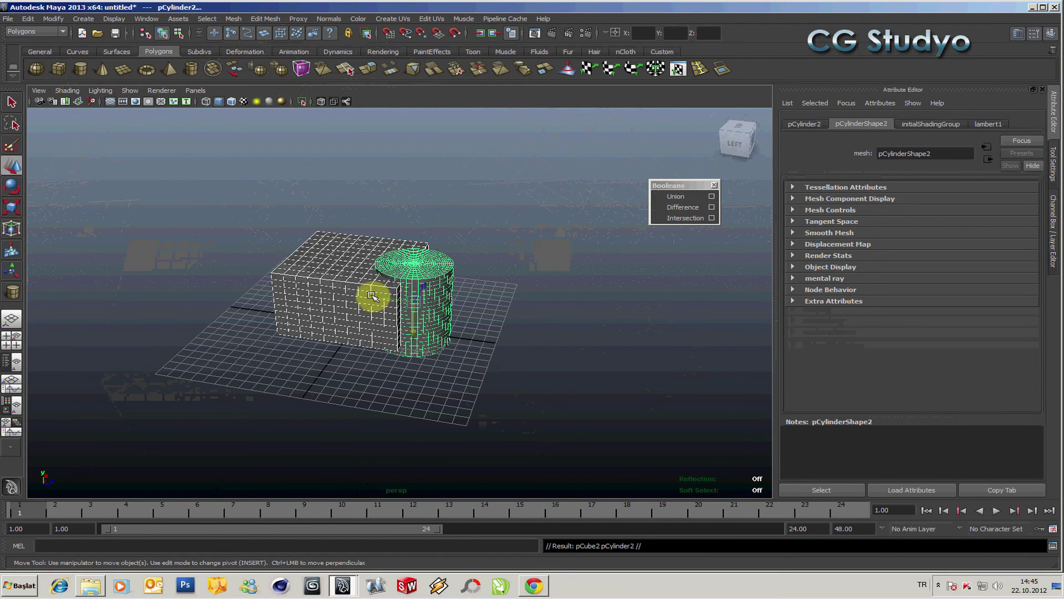
{"action": "left_click_drag", "start_coordinate": [372, 295], "coordinate": [409, 389]}
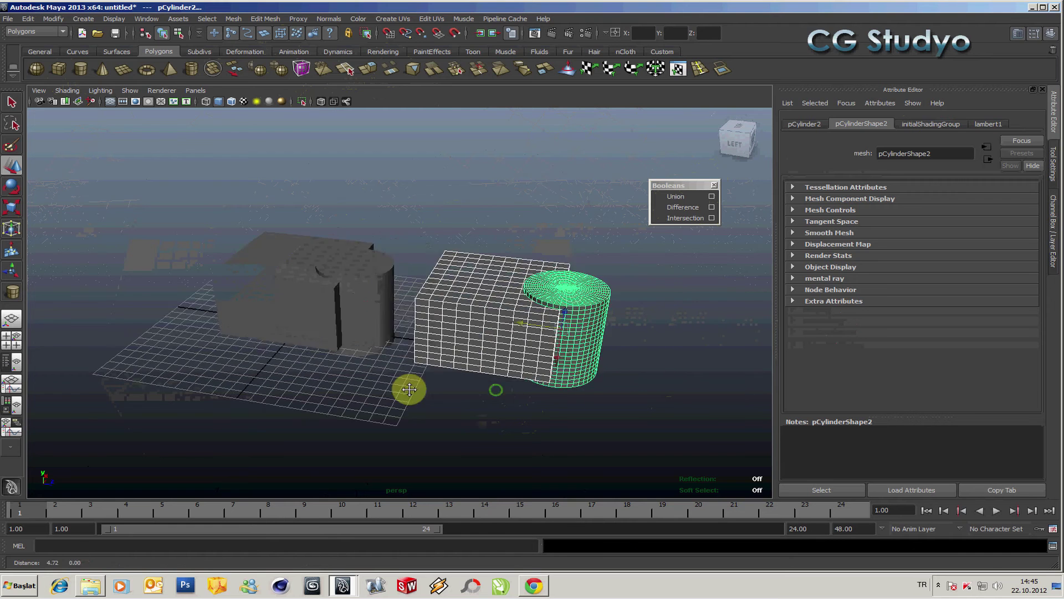
{"action": "middle_click_drag", "start_coordinate": [409, 389], "coordinate": [405, 381], "text": "alt"}
Step: Make a second box-cylinder copy and move it farther right
{"action": "key", "text": "ctrl+d"}
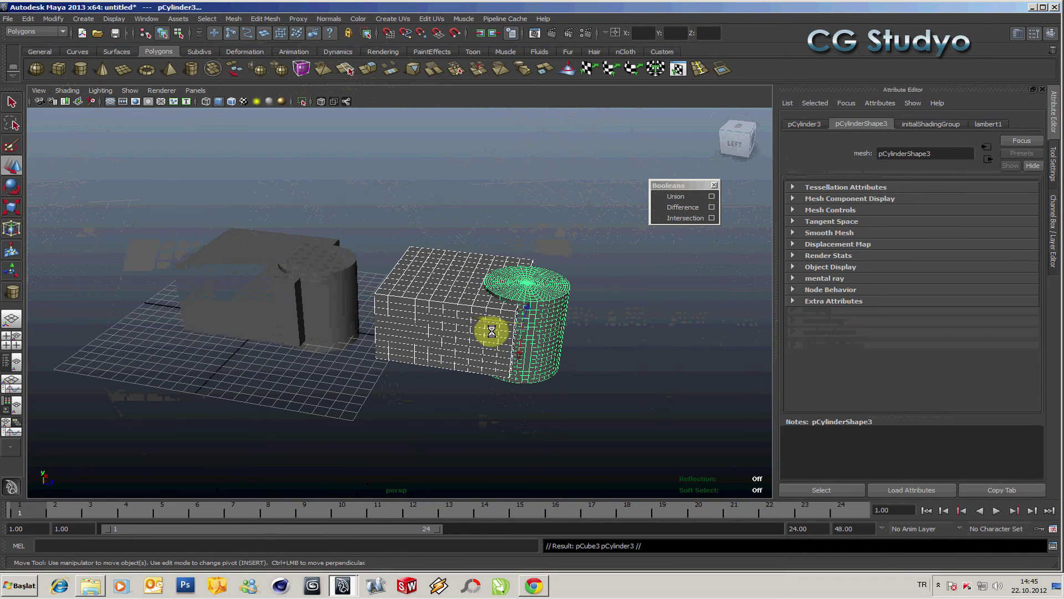
{"action": "right_click", "coordinate": [671, 373]}
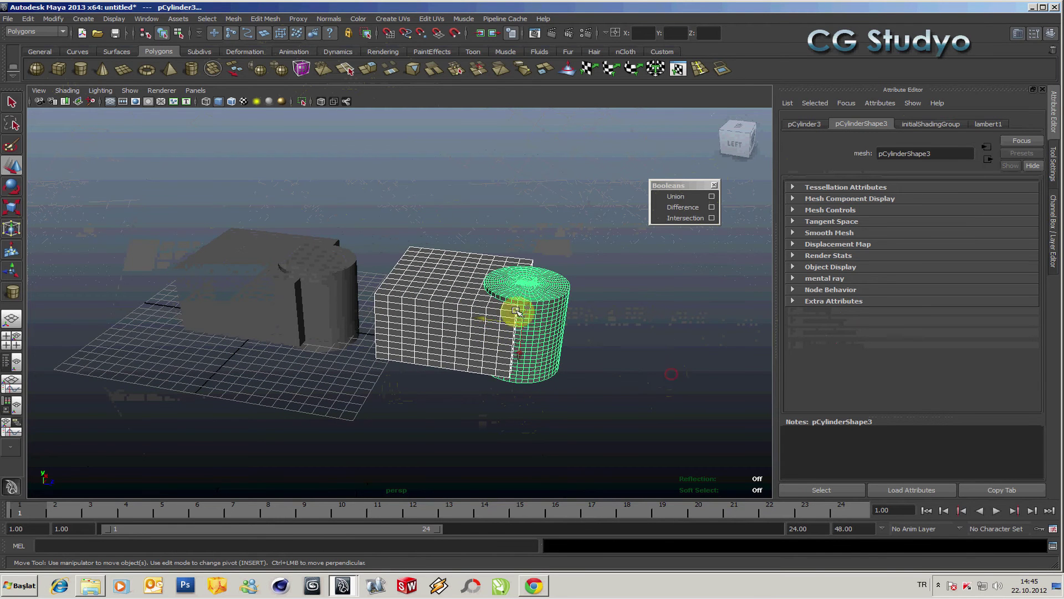
{"action": "left_click", "coordinate": [455, 278]}
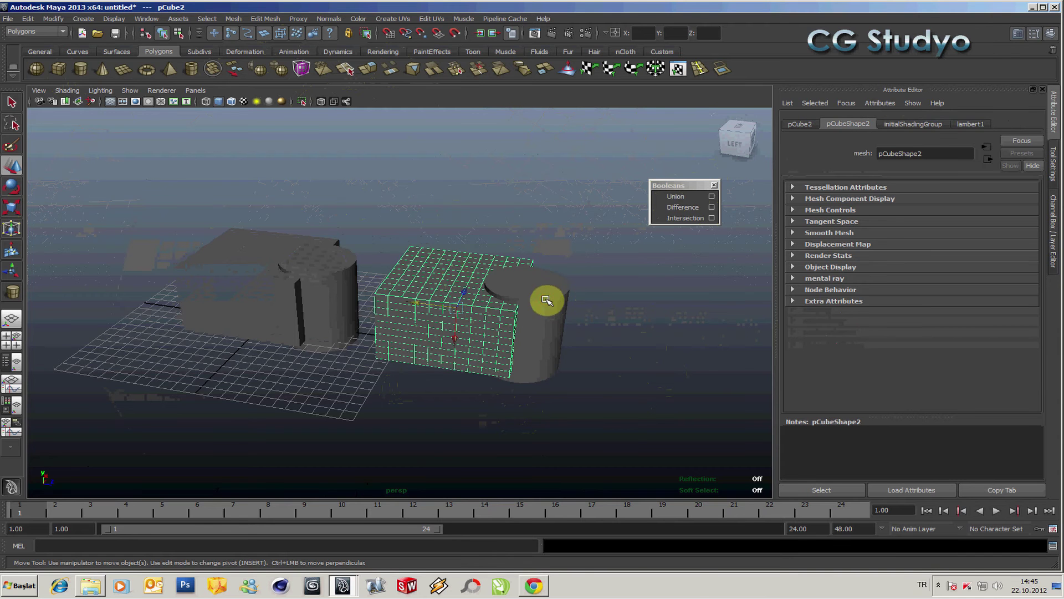
{"action": "left_click", "coordinate": [536, 313], "text": "shift"}
{"action": "left_click_drag", "start_coordinate": [491, 317], "coordinate": [708, 380]}
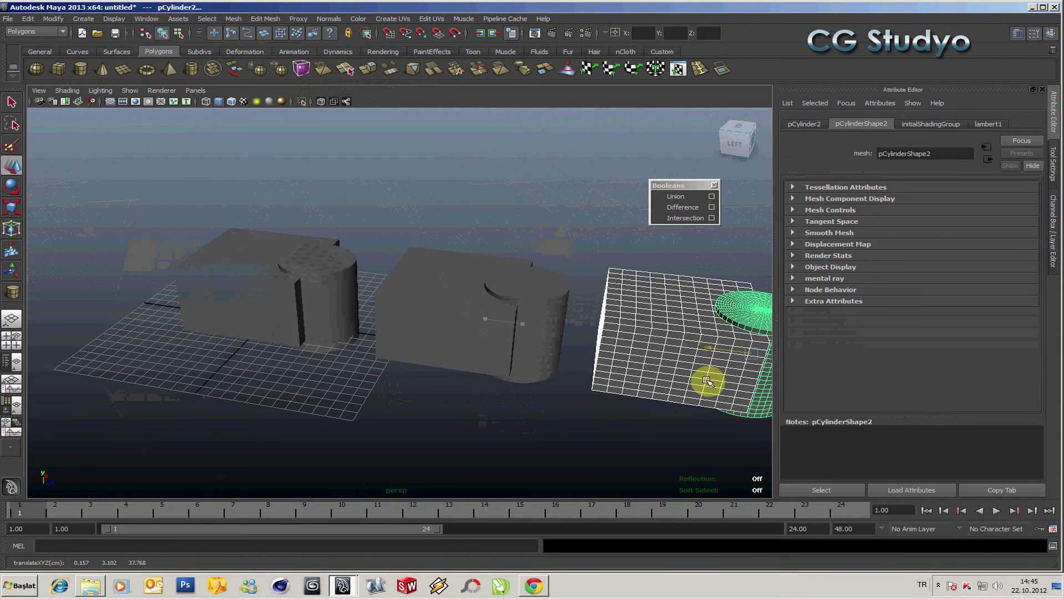
{"action": "left_click_drag", "start_coordinate": [463, 417], "coordinate": [352, 361], "text": "alt"}
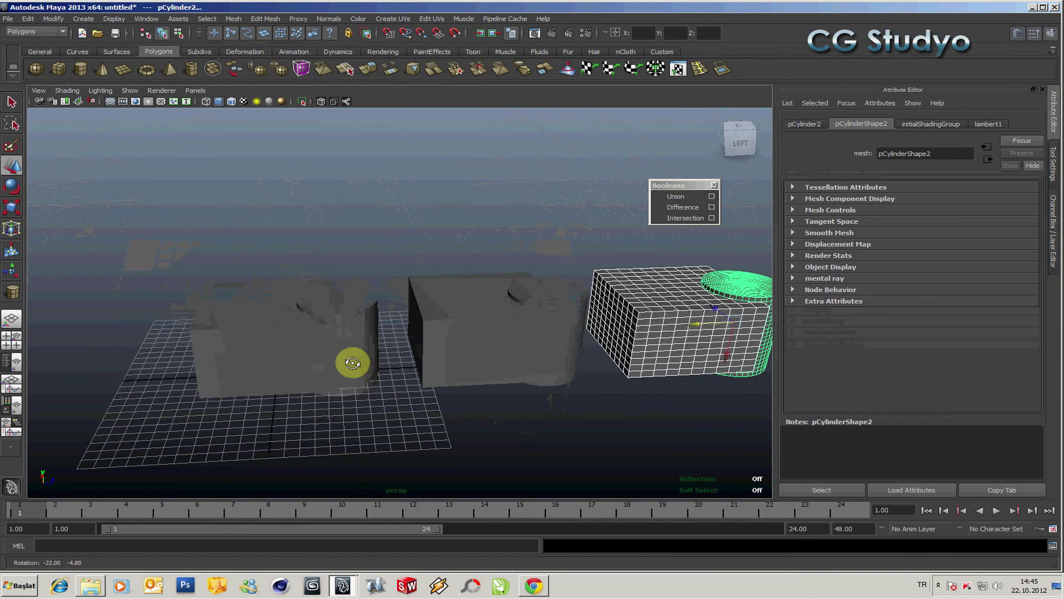
Step: Union the first box and cylinder, and subtract the cylinder from the middle box
{"action": "left_click", "coordinate": [333, 326]}
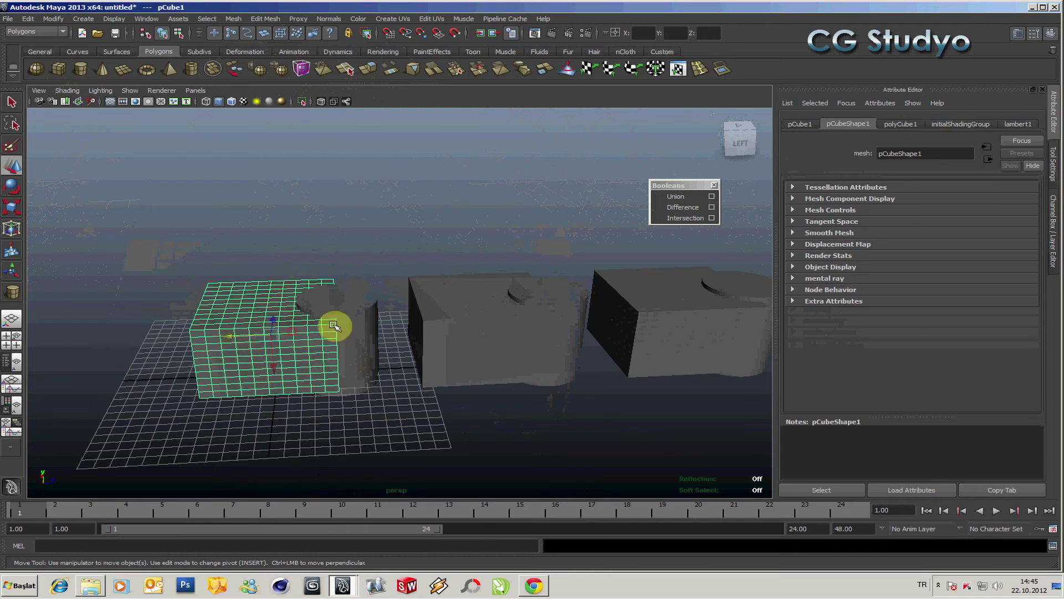
{"action": "left_click", "coordinate": [678, 197]}
{"action": "mouse_move", "coordinate": [625, 384]}
{"action": "left_mouse_down", "text": "alt"}
{"action": "mouse_move", "coordinate": [563, 387]}
{"action": "mouse_move", "coordinate": [502, 361]}
{"action": "left_mouse_up", "text": "alt"}
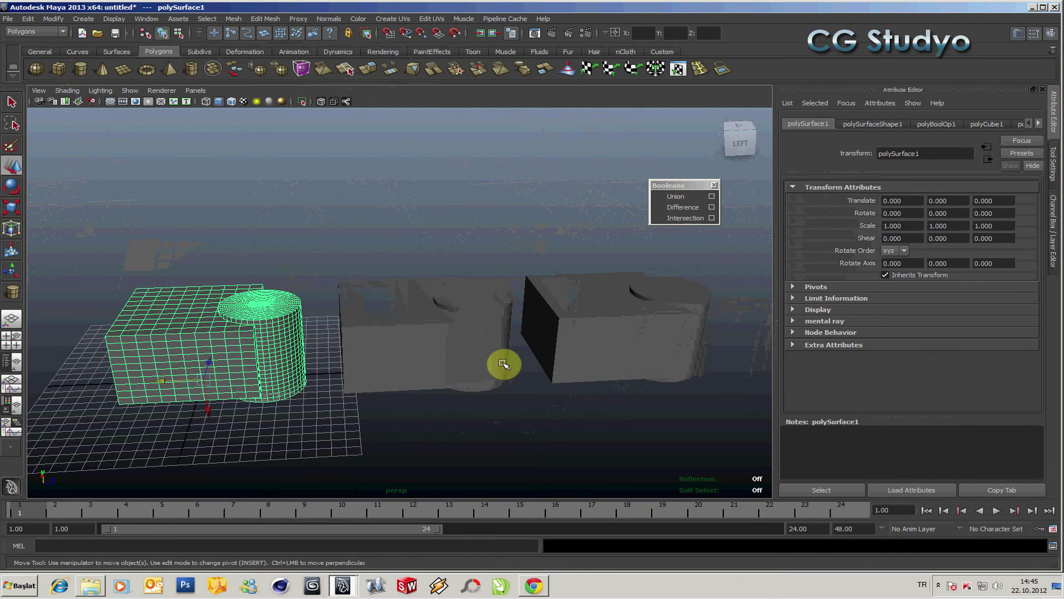
{"action": "left_click", "coordinate": [430, 327]}
{"action": "left_click", "coordinate": [490, 312], "text": "shift"}
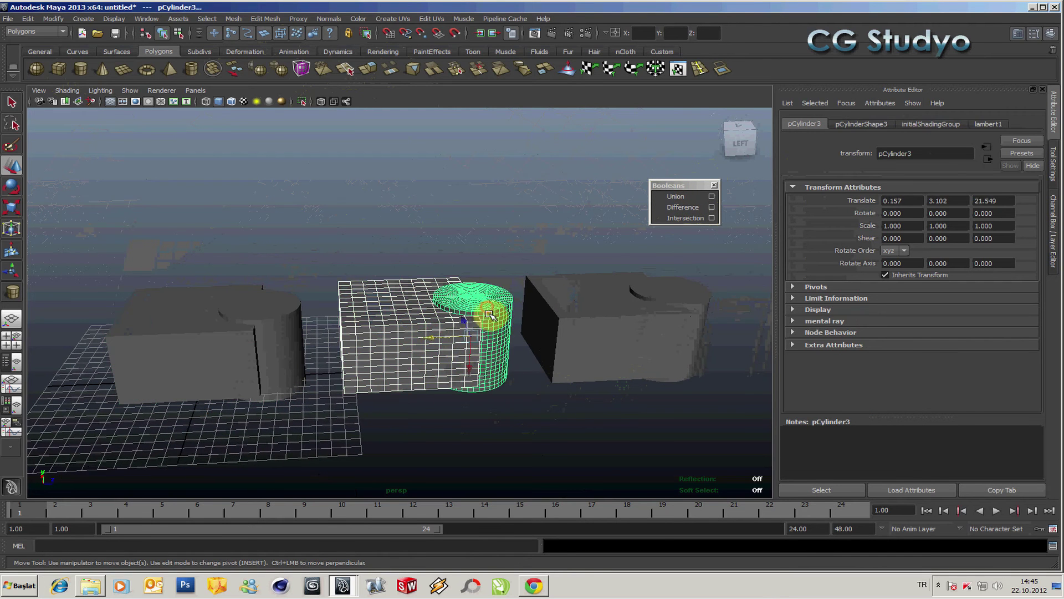
{"action": "left_click", "coordinate": [683, 207]}
{"action": "mouse_move", "coordinate": [627, 406]}
{"action": "left_mouse_down", "text": "alt"}
{"action": "mouse_move", "coordinate": [637, 423]}
{"action": "mouse_move", "coordinate": [584, 429]}
{"action": "left_mouse_up", "text": "alt"}
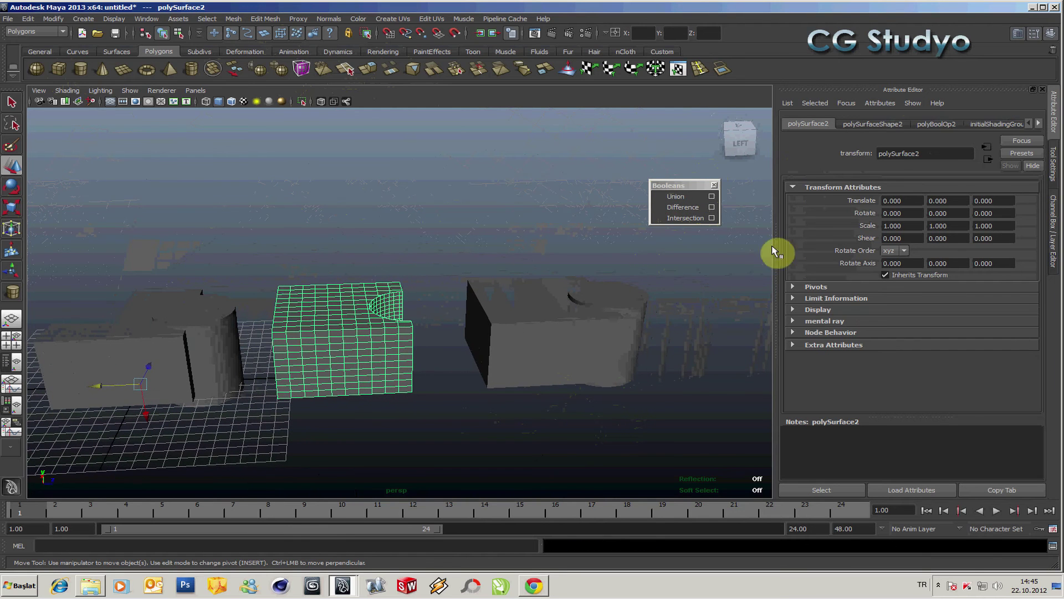
Step: Intersect the right-hand box and cylinder into the half-cylinder polySurface3
{"action": "left_click", "coordinate": [696, 218]}
{"action": "left_click", "coordinate": [697, 327]}
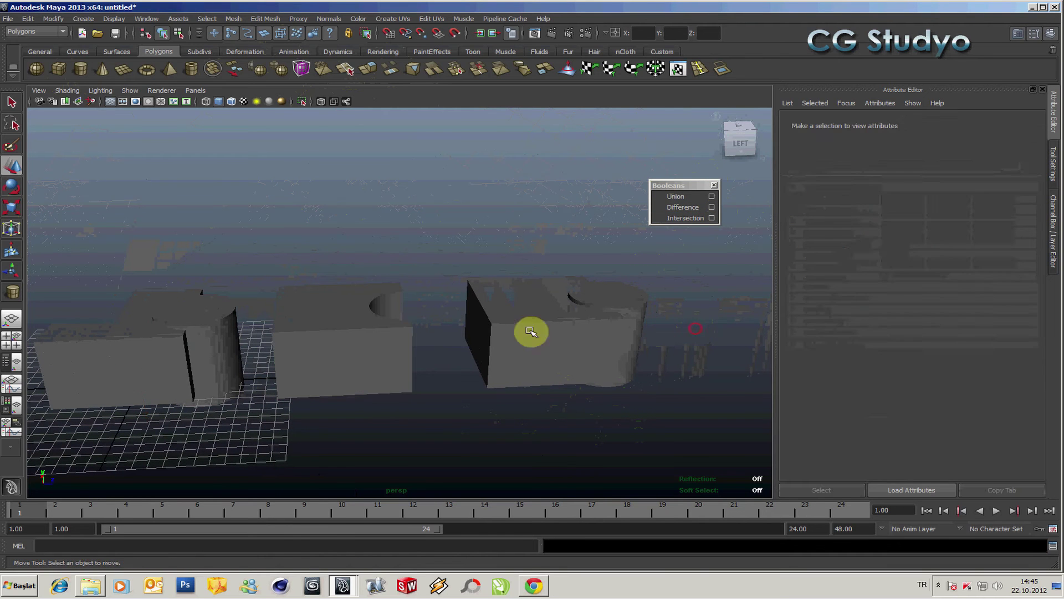
{"action": "left_click", "coordinate": [530, 333]}
{"action": "left_click", "coordinate": [703, 343]}
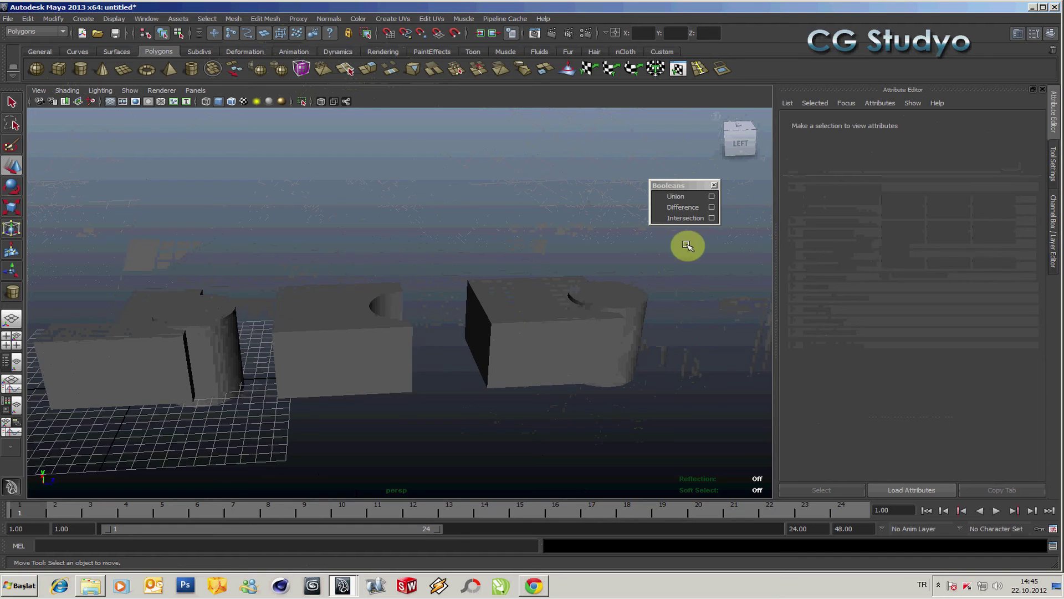
{"action": "left_click", "coordinate": [585, 325]}
{"action": "left_click", "coordinate": [696, 218]}
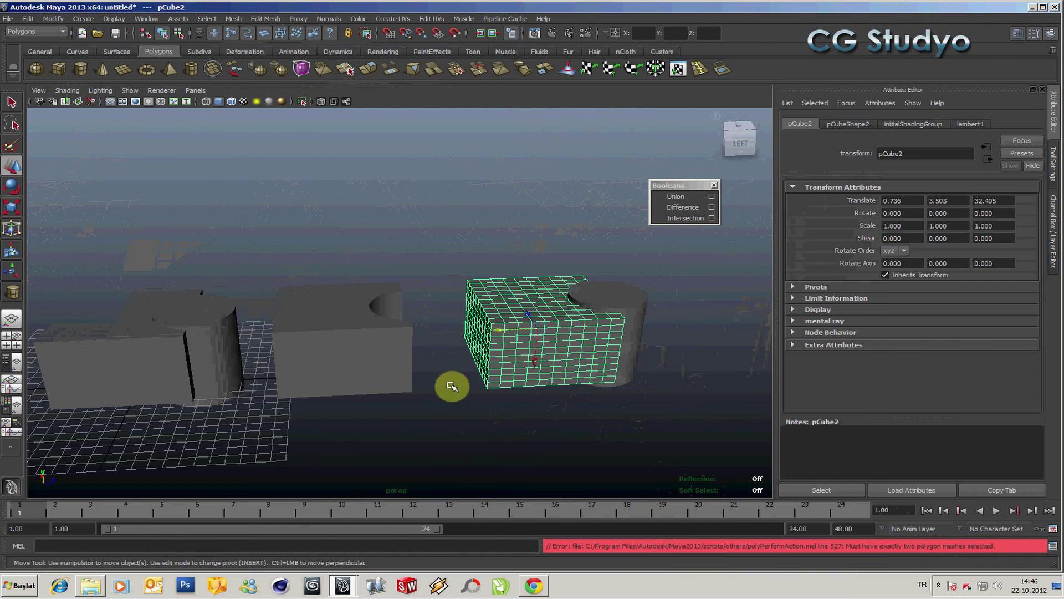
{"action": "left_click", "coordinate": [676, 268]}
{"action": "left_click", "coordinate": [594, 340]}
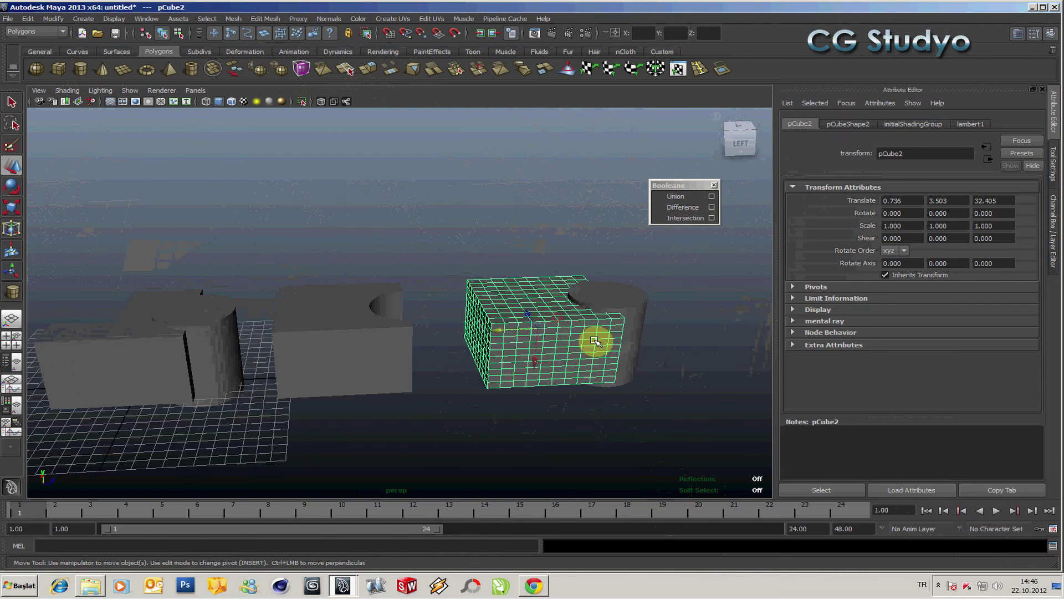
{"action": "left_click", "coordinate": [627, 307], "text": "shift"}
{"action": "left_click", "coordinate": [685, 218]}
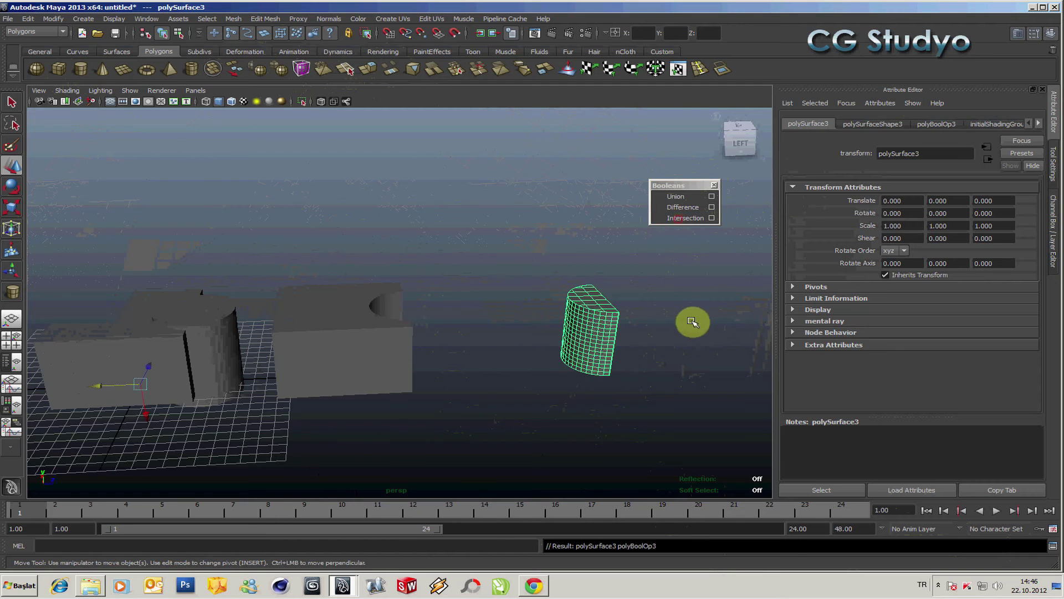
{"action": "left_click_drag", "start_coordinate": [691, 321], "coordinate": [276, 312], "text": "alt"}
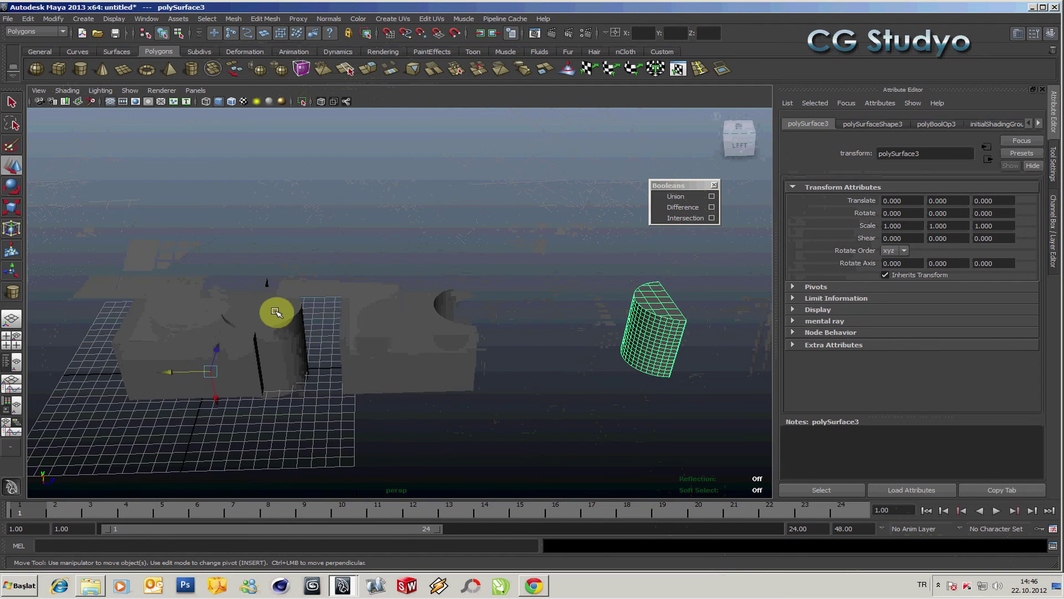
Step: Move the notched box polySurface2 back along Z to Translate Z 7.469
{"action": "left_click", "coordinate": [271, 353]}
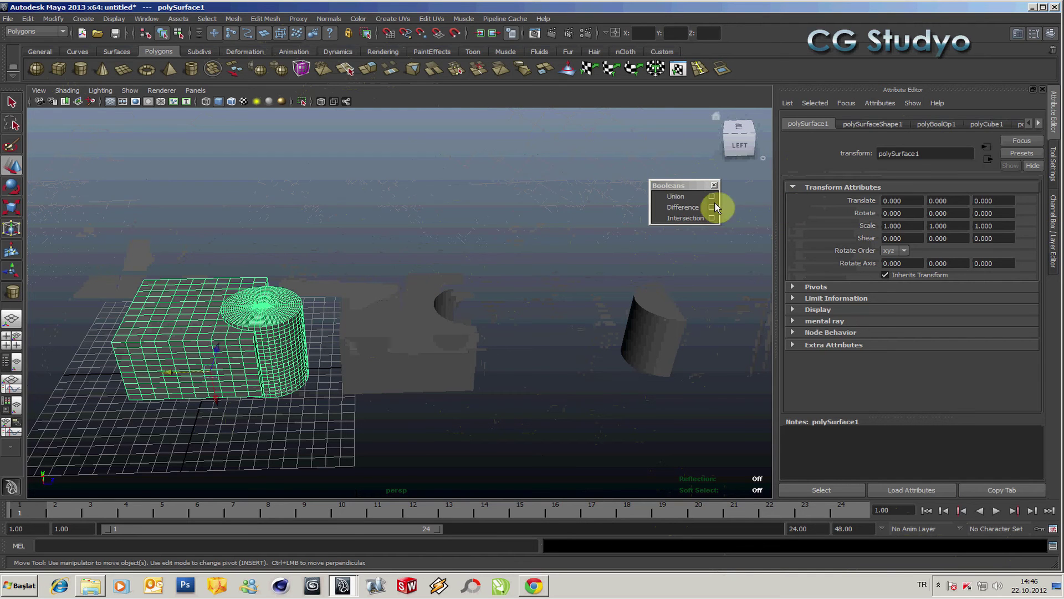
{"action": "left_click", "coordinate": [541, 275]}
{"action": "left_click", "coordinate": [404, 306]}
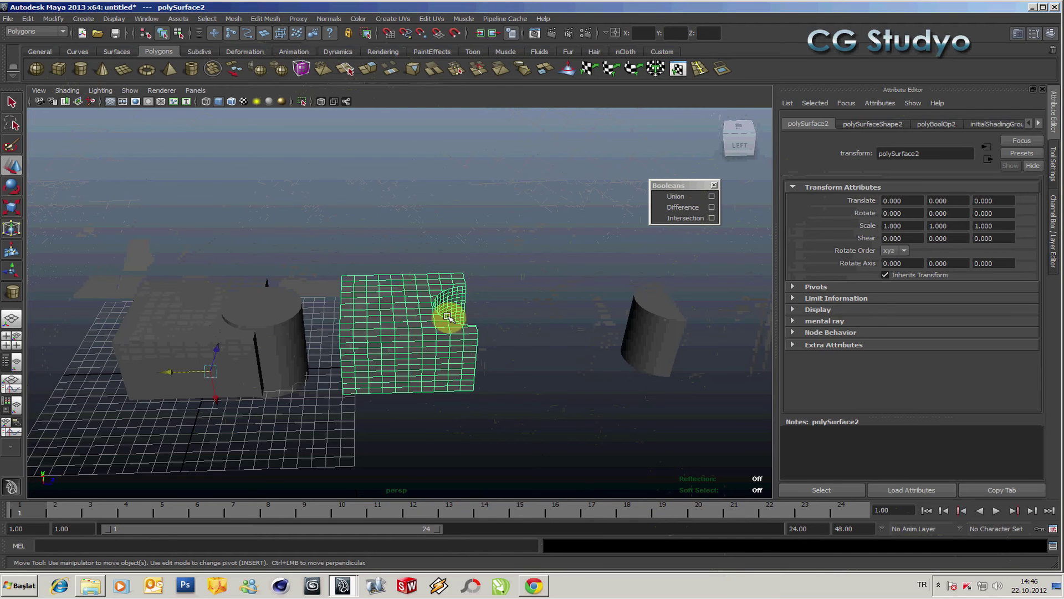
{"action": "mouse_move", "coordinate": [597, 337]}
{"action": "middle_mouse_down"}
{"action": "mouse_move", "coordinate": [506, 332]}
{"action": "mouse_move", "coordinate": [525, 321]}
{"action": "mouse_move", "coordinate": [635, 358]}
{"action": "mouse_move", "coordinate": [783, 347]}
{"action": "middle_mouse_up"}
{"action": "middle_click_drag", "start_coordinate": [512, 351], "coordinate": [551, 350]}
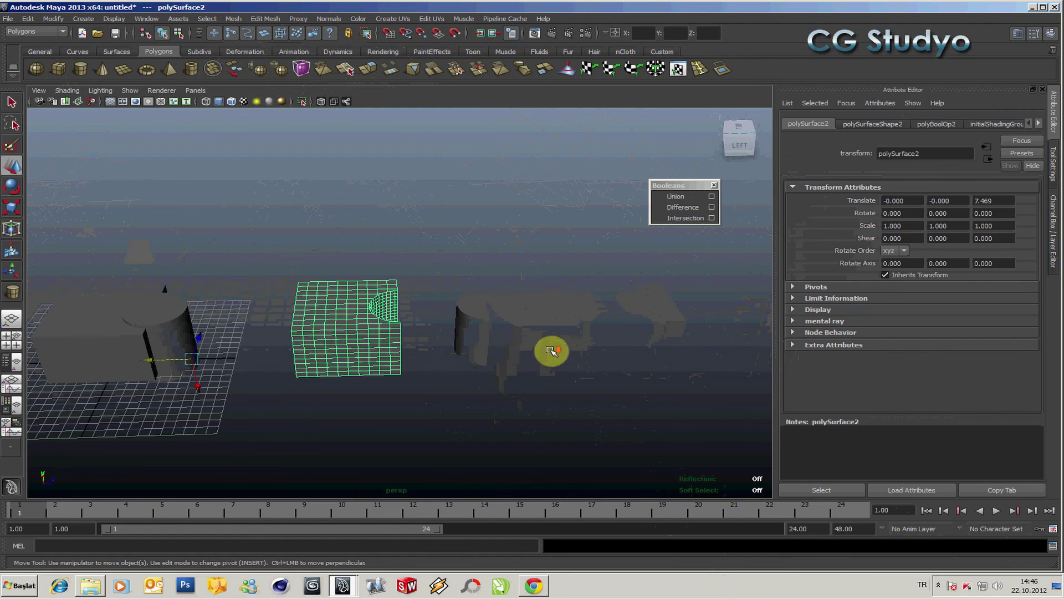
Step: Select the half-cylinder polySurface3 and orbit to view all three Boolean results
{"action": "left_click", "coordinate": [287, 297]}
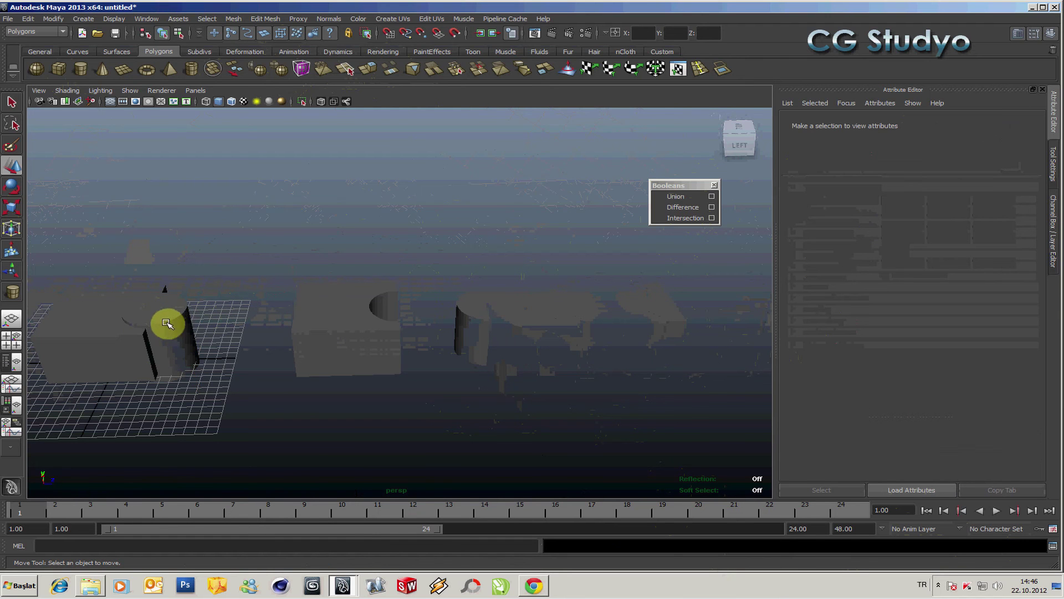
{"action": "left_click", "coordinate": [476, 311]}
{"action": "scroll", "coordinate": [507, 335], "scroll_direction": "up", "scroll_amount": 3}
{"action": "scroll", "coordinate": [474, 342], "scroll_direction": "up", "scroll_amount": 1}
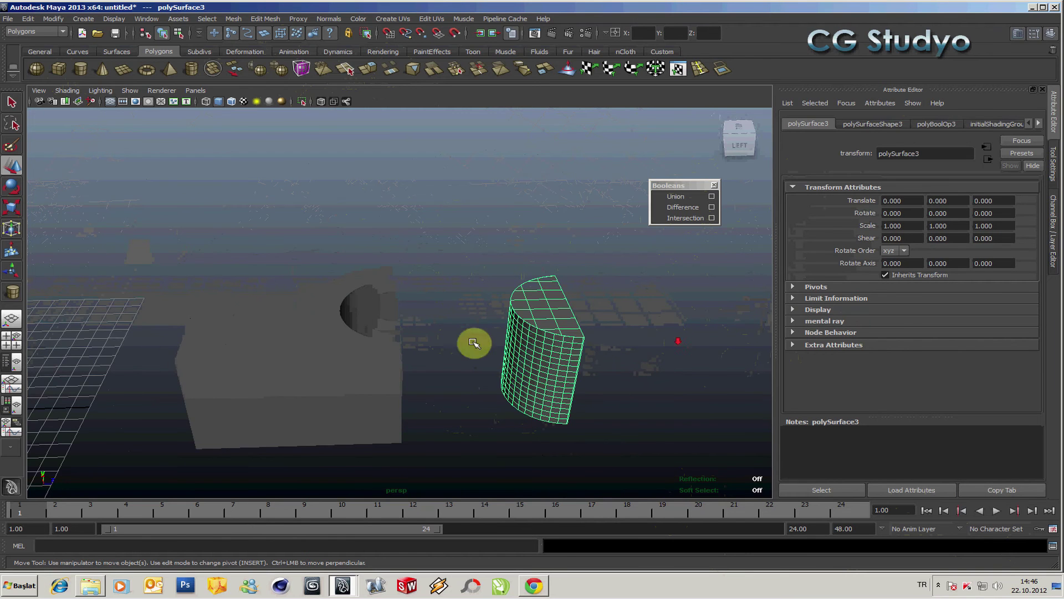
{"action": "mouse_move", "coordinate": [540, 375]}
{"action": "left_mouse_down", "text": "alt"}
{"action": "mouse_move", "coordinate": [562, 392]}
{"action": "mouse_move", "coordinate": [430, 351]}
{"action": "mouse_move", "coordinate": [321, 351]}
{"action": "mouse_move", "coordinate": [510, 368]}
{"action": "mouse_move", "coordinate": [530, 320]}
{"action": "mouse_move", "coordinate": [539, 368]}
{"action": "mouse_move", "coordinate": [392, 340]}
{"action": "mouse_move", "coordinate": [373, 352]}
{"action": "mouse_move", "coordinate": [515, 350]}
{"action": "mouse_move", "coordinate": [544, 314]}
{"action": "mouse_move", "coordinate": [556, 357]}
{"action": "left_mouse_up", "text": "alt"}
{"action": "middle_click_drag", "start_coordinate": [363, 353], "coordinate": [363, 353], "text": "alt"}
{"action": "mouse_move", "coordinate": [363, 353]}
{"action": "left_mouse_down", "text": "alt"}
{"action": "mouse_move", "coordinate": [330, 380]}
{"action": "mouse_move", "coordinate": [568, 351]}
{"action": "mouse_move", "coordinate": [577, 333]}
{"action": "mouse_move", "coordinate": [601, 374]}
{"action": "mouse_move", "coordinate": [351, 364]}
{"action": "mouse_move", "coordinate": [285, 392]}
{"action": "mouse_move", "coordinate": [281, 375]}
{"action": "mouse_move", "coordinate": [299, 397]}
{"action": "left_mouse_up", "text": "alt"}
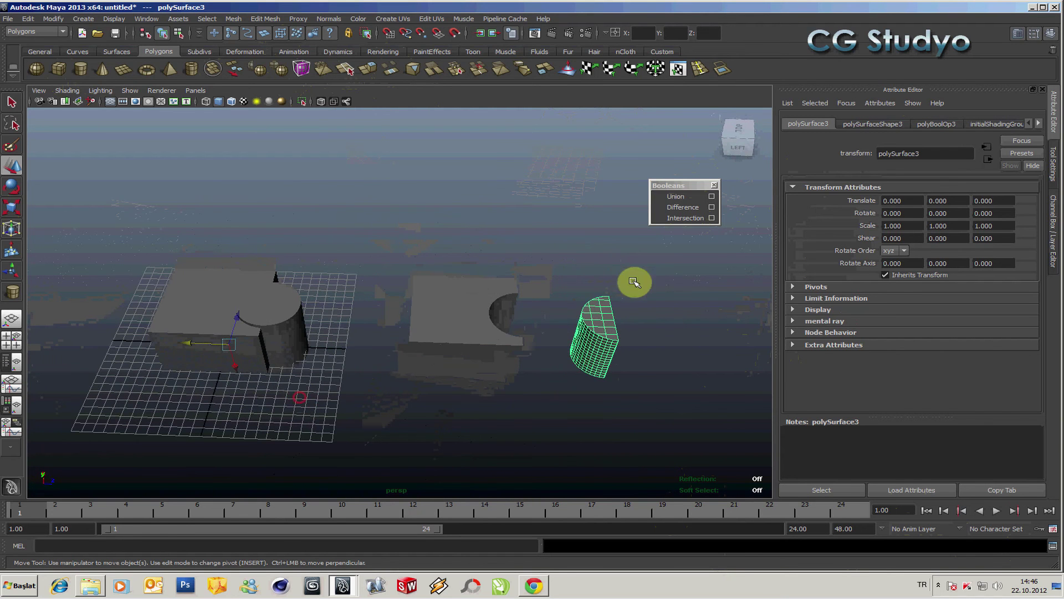
{"action": "mouse_move", "coordinate": [492, 309]}
{"action": "left_mouse_down", "text": "alt"}
{"action": "mouse_move", "coordinate": [482, 285]}
{"action": "mouse_move", "coordinate": [550, 292]}
{"action": "mouse_move", "coordinate": [466, 288]}
{"action": "left_mouse_up", "text": "alt"}
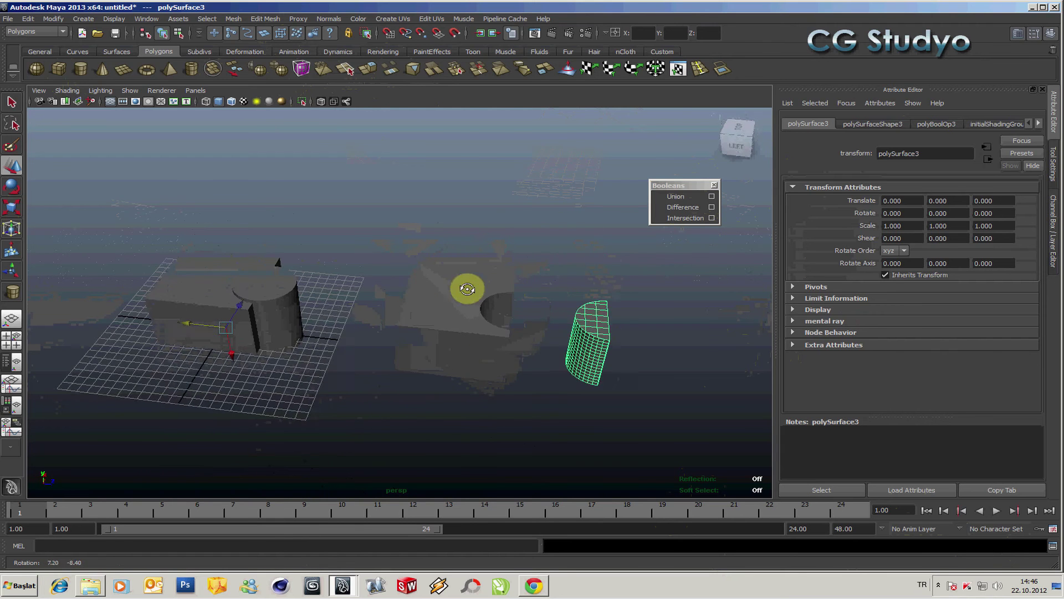
{"action": "left_click", "coordinate": [712, 217]}
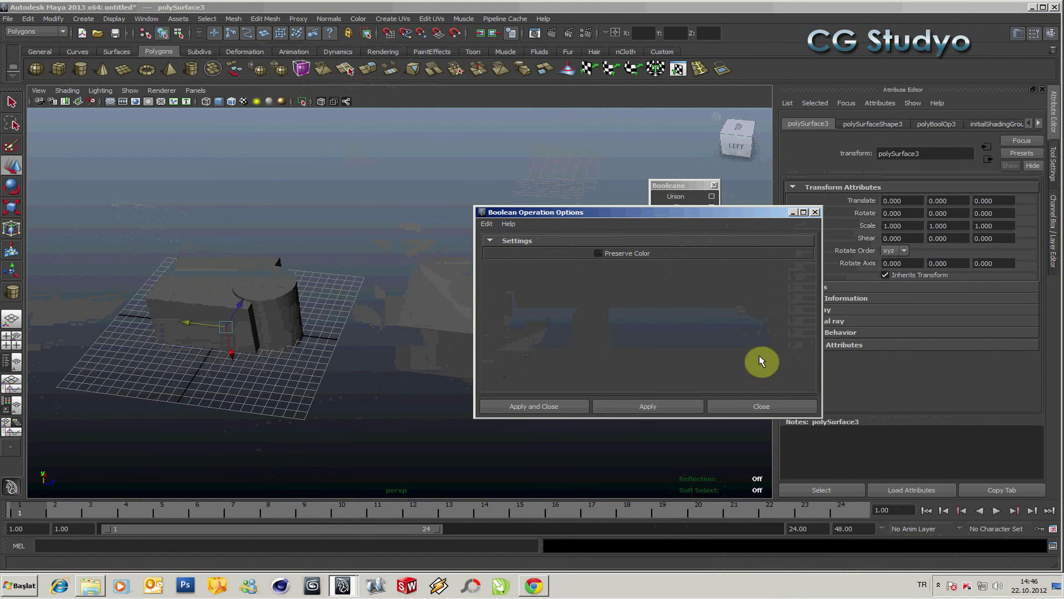
{"action": "left_click", "coordinate": [760, 407]}
{"action": "left_click", "coordinate": [216, 276]}
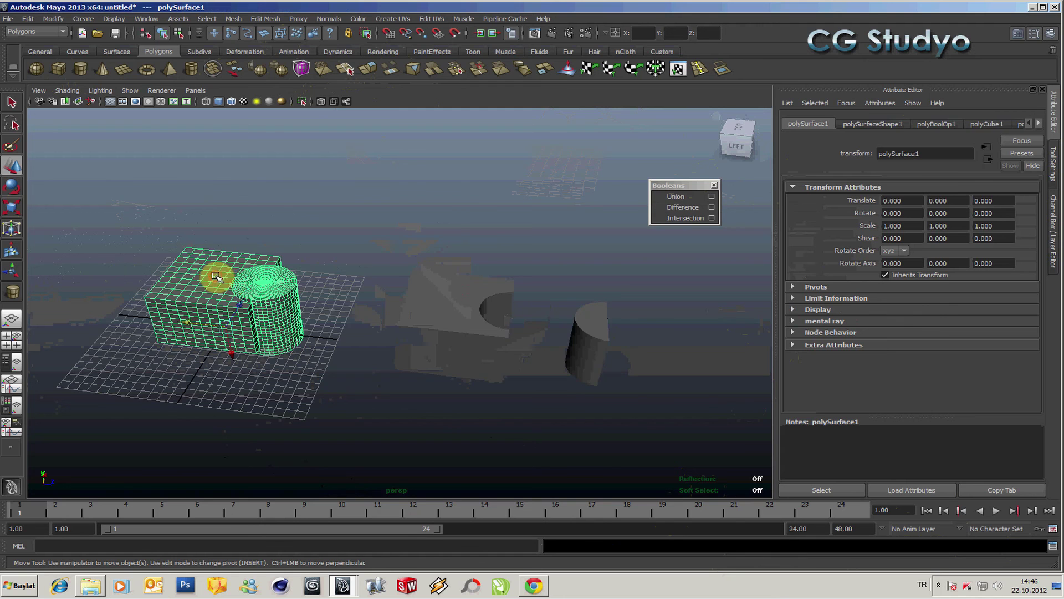
{"action": "left_click", "coordinate": [454, 346]}
{"action": "left_click", "coordinate": [615, 335]}
{"action": "left_click", "coordinate": [607, 339]}
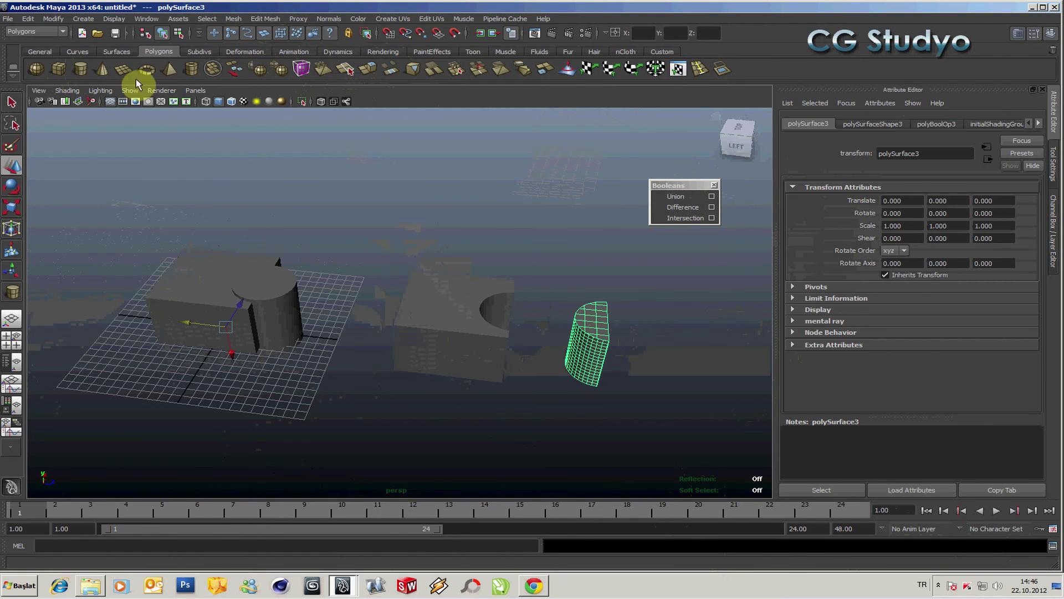
{"action": "left_click", "coordinate": [28, 20]}
{"action": "mouse_move", "coordinate": [53, 19]}
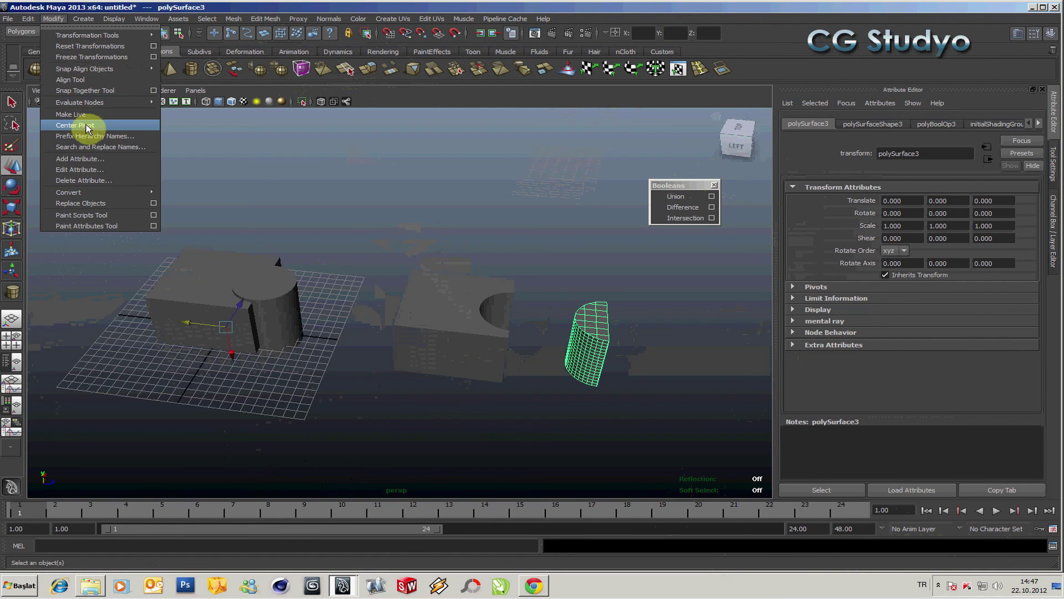
{"action": "left_click", "coordinate": [84, 125]}
{"action": "left_click_drag", "start_coordinate": [555, 338], "coordinate": [381, 321]}
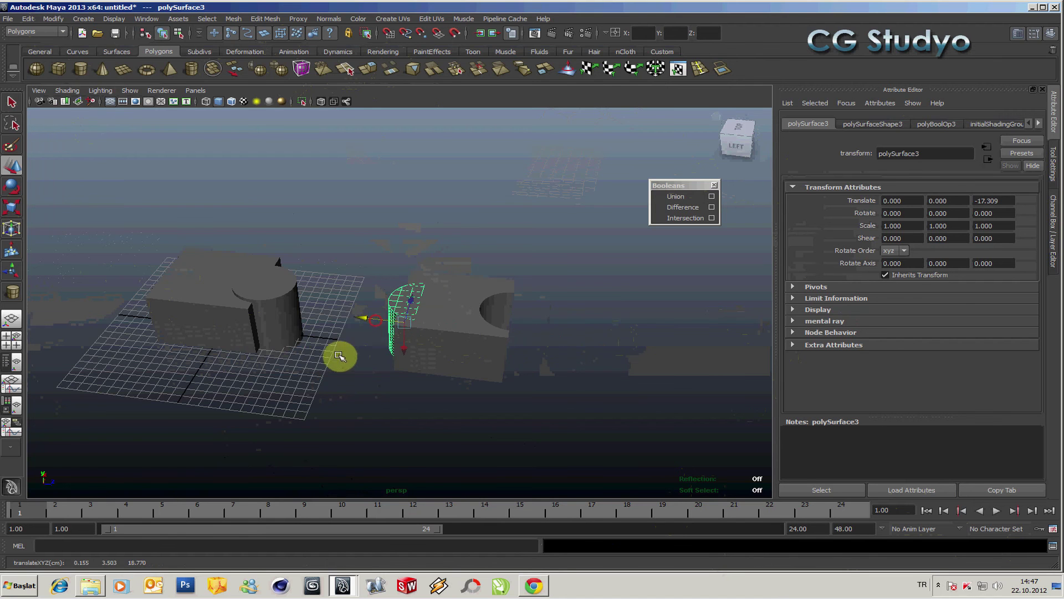
{"action": "scroll", "coordinate": [326, 355], "scroll_direction": "up", "scroll_amount": 3}
{"action": "scroll", "coordinate": [327, 356], "scroll_direction": "up", "scroll_amount": 3}
{"action": "scroll", "coordinate": [327, 356], "scroll_direction": "up", "scroll_amount": 2}
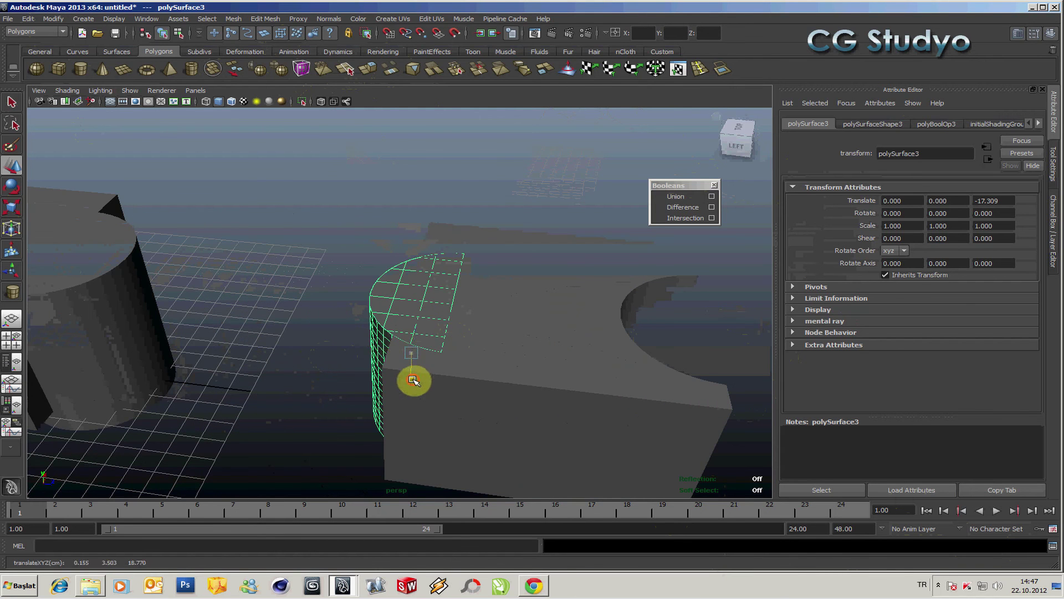
{"action": "left_click_drag", "start_coordinate": [413, 380], "coordinate": [416, 374]}
{"action": "mouse_move", "coordinate": [297, 368]}
{"action": "left_mouse_down", "text": "alt"}
{"action": "mouse_move", "coordinate": [362, 344]}
{"action": "mouse_move", "coordinate": [326, 334]}
{"action": "mouse_move", "coordinate": [185, 361]}
{"action": "left_mouse_up", "text": "alt"}
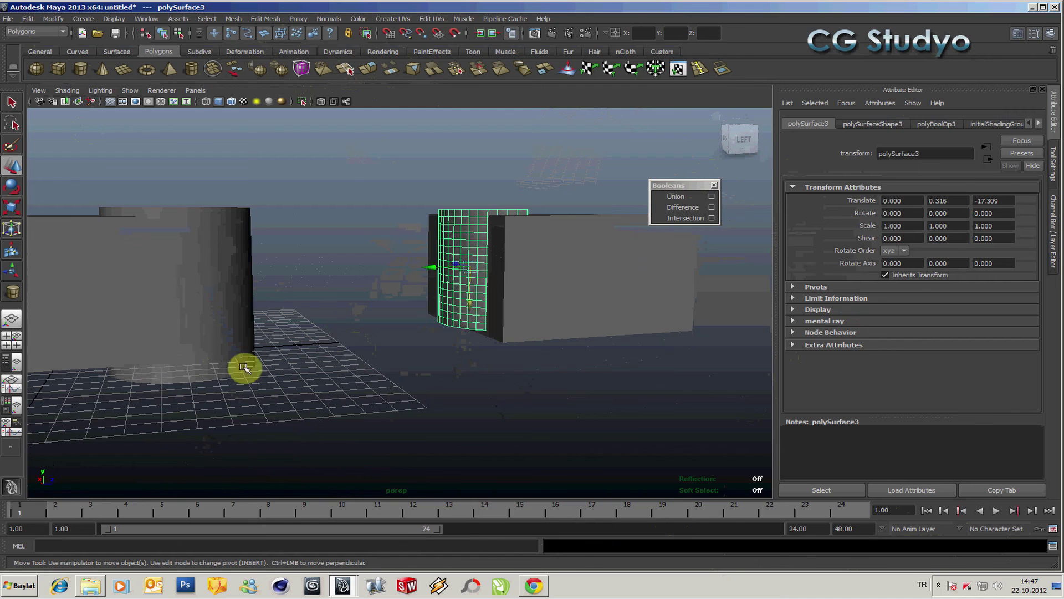
{"action": "key", "text": "ctrl+z"}
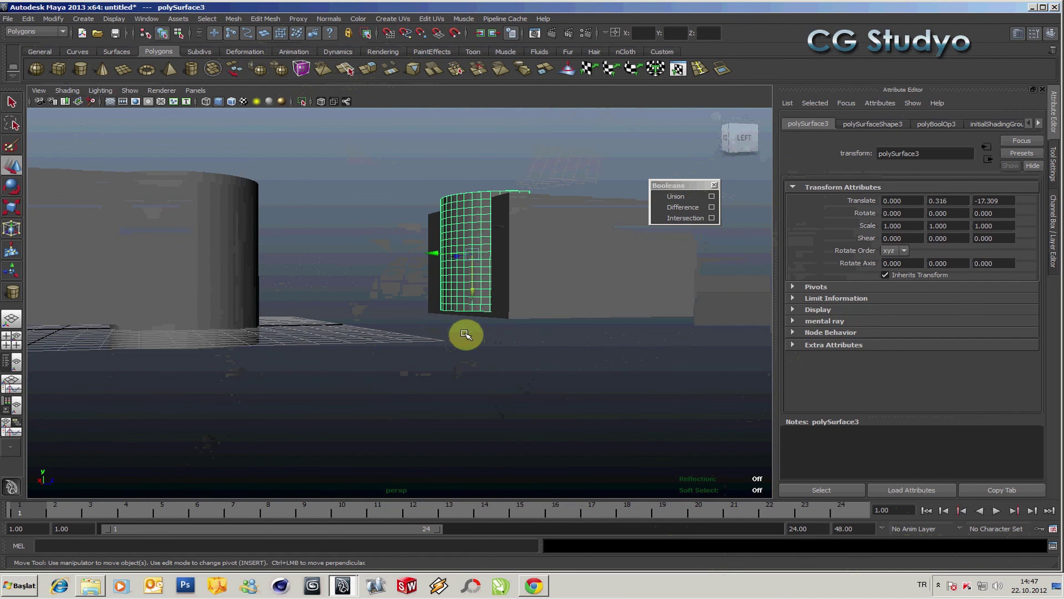
{"action": "key", "text": "ctrl+z"}
{"action": "mouse_move", "coordinate": [459, 332]}
{"action": "left_mouse_down", "text": "alt"}
{"action": "mouse_move", "coordinate": [368, 335]}
{"action": "mouse_move", "coordinate": [121, 275]}
{"action": "left_mouse_up", "text": "alt"}
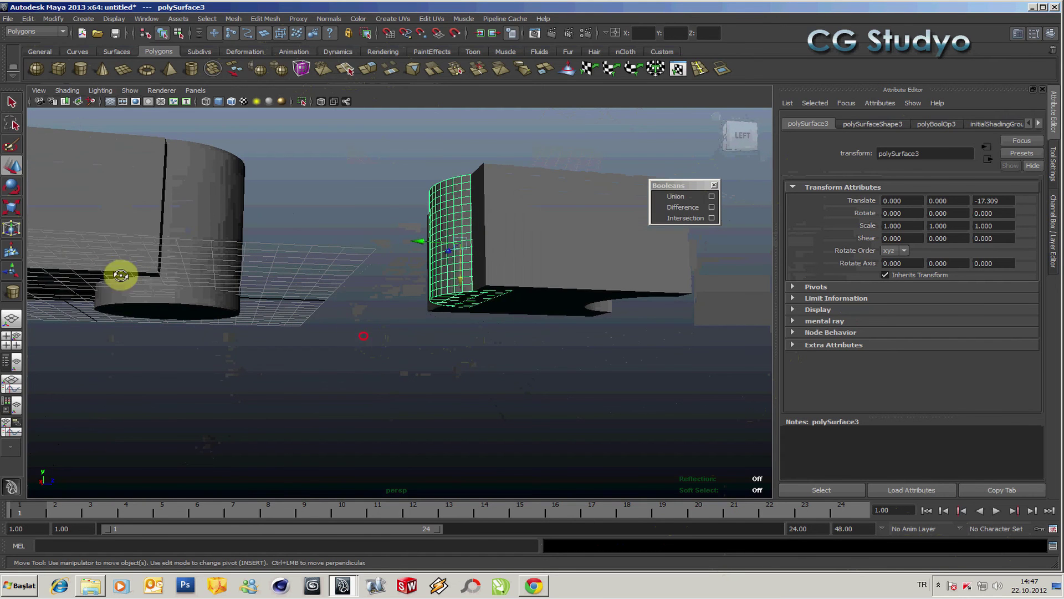
{"action": "left_click_drag", "start_coordinate": [338, 286], "coordinate": [339, 323], "text": "alt"}
{"action": "left_click_drag", "start_coordinate": [391, 299], "coordinate": [387, 290], "text": "alt"}
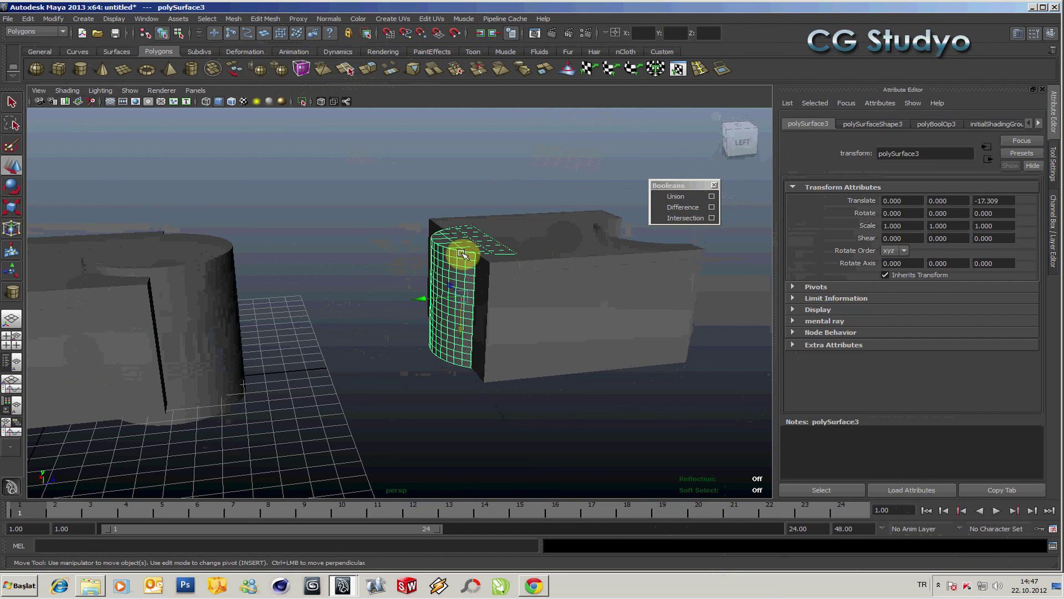
{"action": "left_click_drag", "start_coordinate": [458, 300], "coordinate": [345, 327], "text": "alt"}
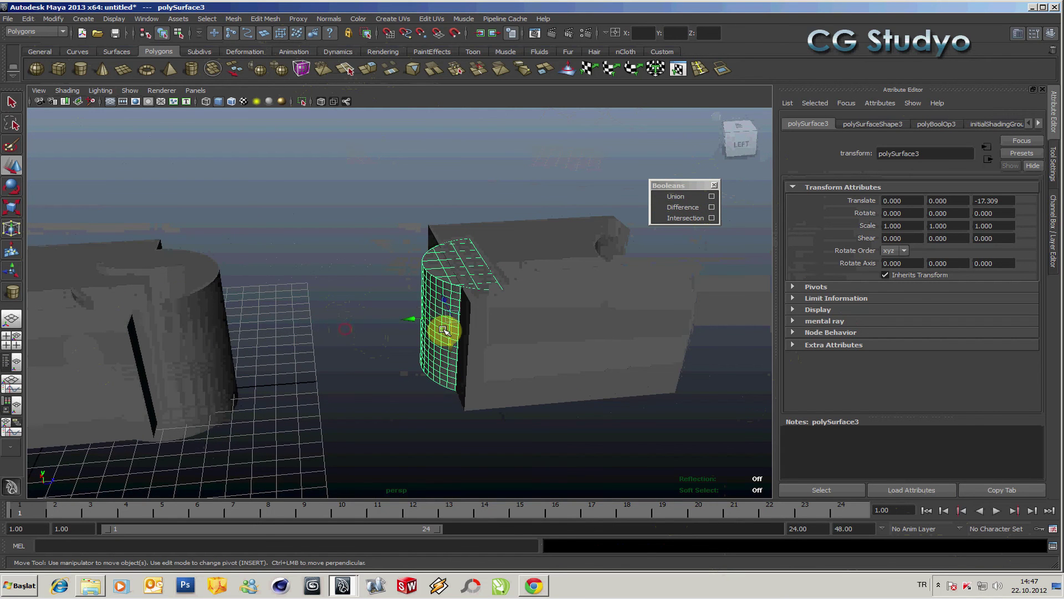
Step: Scale the half-cylinder to Scale Y 1.245 so it rises above the box
{"action": "key", "text": "r"}
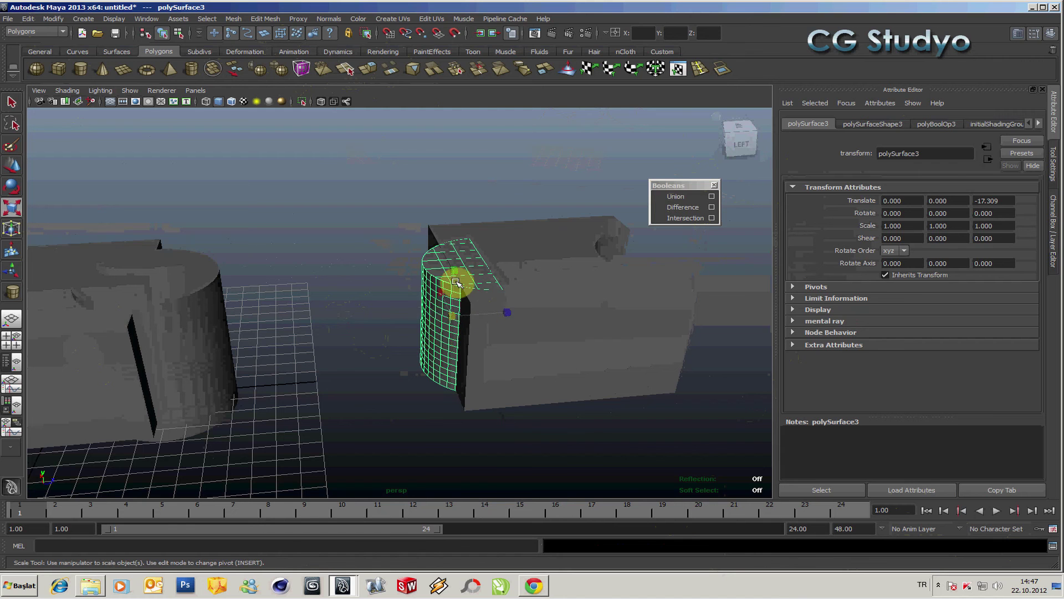
{"action": "left_click_drag", "start_coordinate": [456, 274], "coordinate": [457, 259]}
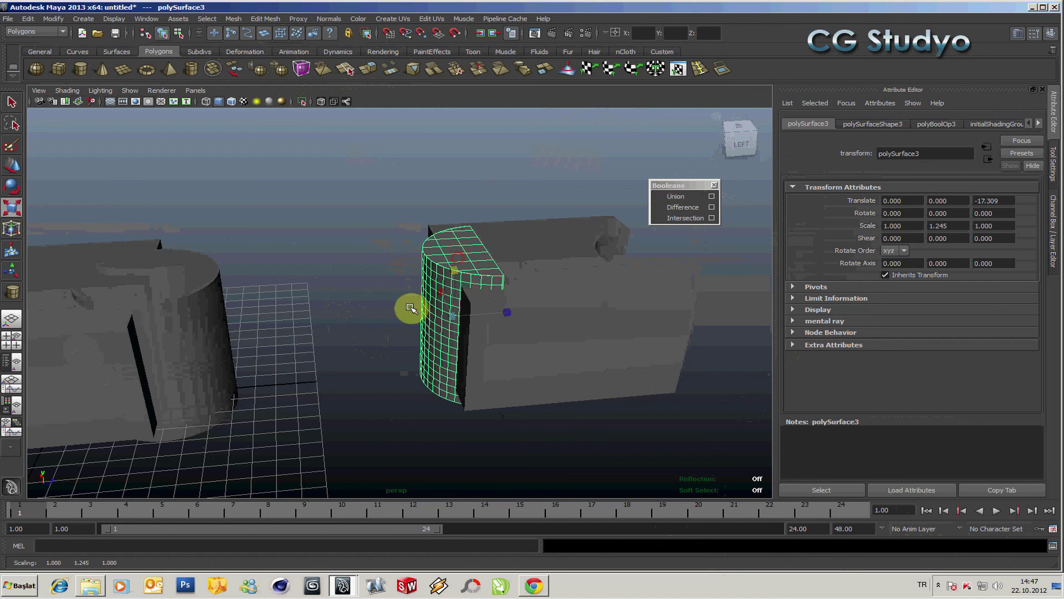
{"action": "mouse_move", "coordinate": [411, 309]}
{"action": "left_mouse_down", "text": "alt"}
{"action": "mouse_move", "coordinate": [463, 280]}
{"action": "mouse_move", "coordinate": [373, 304]}
{"action": "left_mouse_up", "text": "alt"}
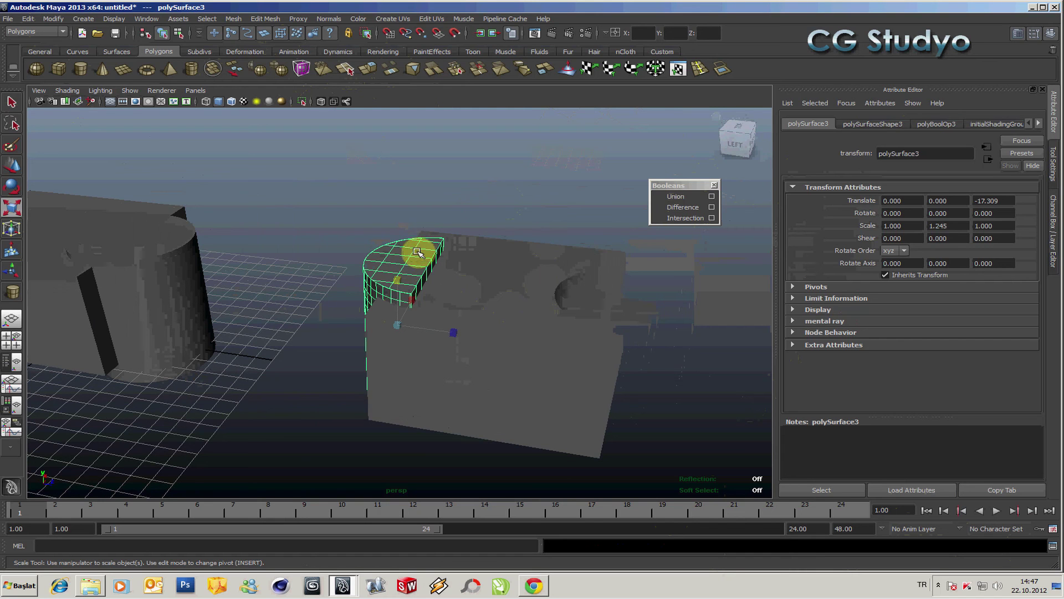
Step: Select the notched box, then add the half-cylinder to the selection
{"action": "left_click", "coordinate": [496, 222]}
{"action": "left_click", "coordinate": [417, 285]}
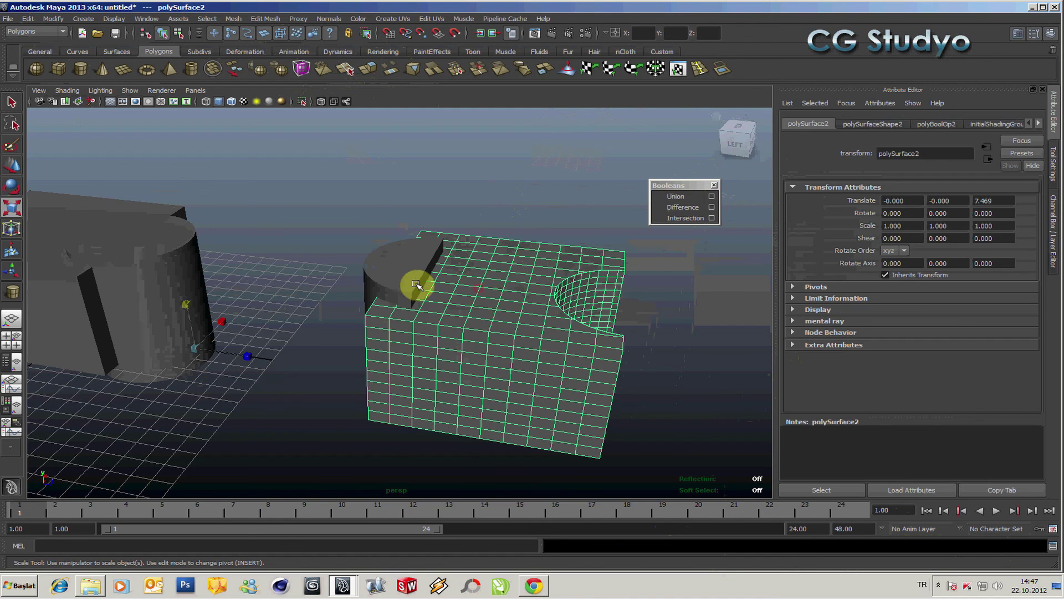
{"action": "left_click", "coordinate": [396, 276], "text": "shift"}
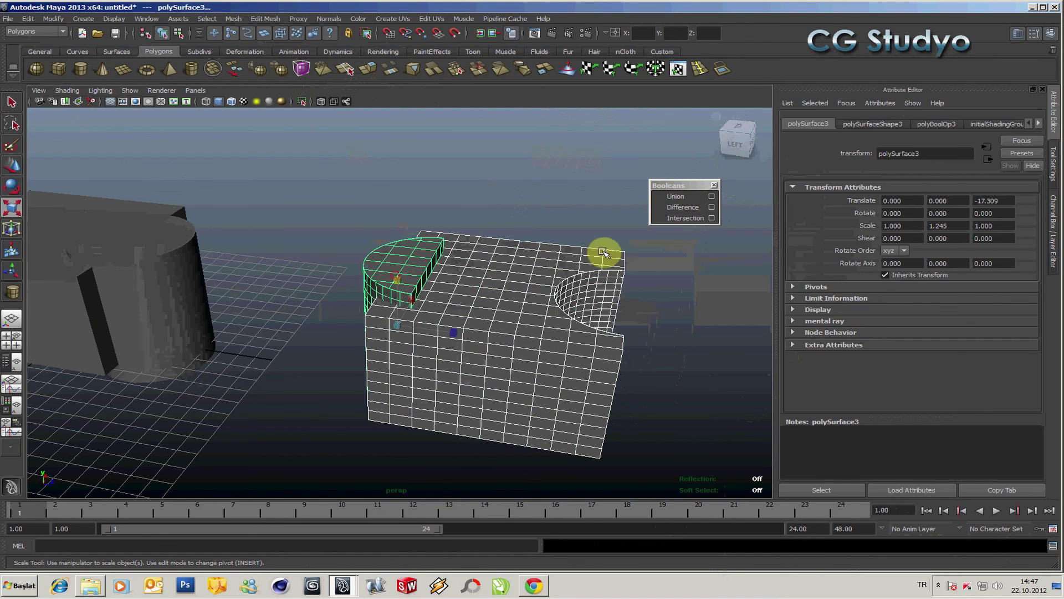
{"action": "left_click", "coordinate": [679, 212]}
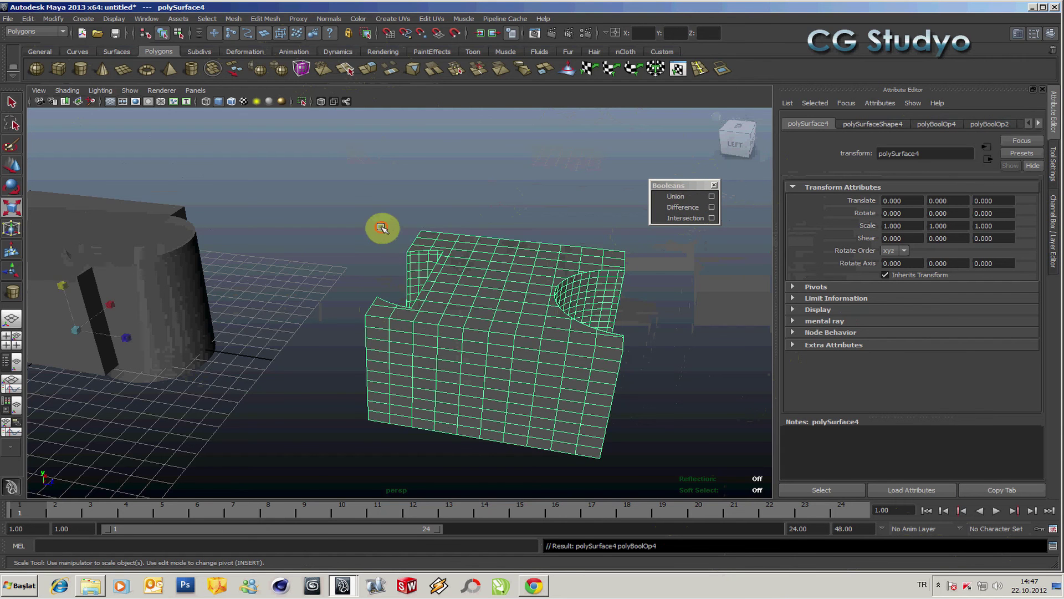
{"action": "mouse_move", "coordinate": [380, 228]}
{"action": "left_mouse_down", "text": "alt"}
{"action": "mouse_move", "coordinate": [499, 233]}
{"action": "mouse_move", "coordinate": [500, 285]}
{"action": "left_mouse_up", "text": "alt"}
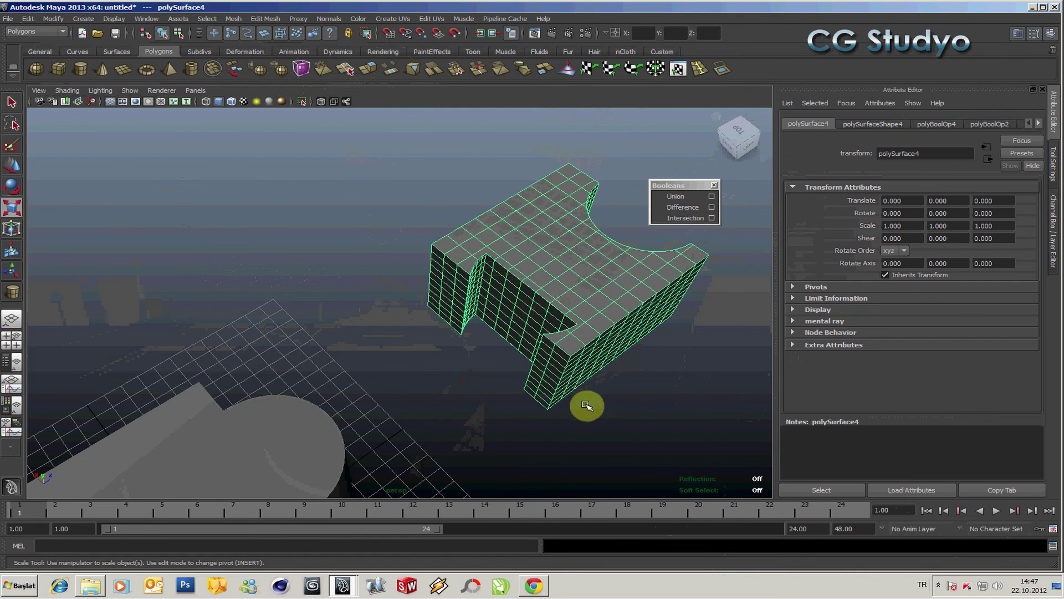
{"action": "left_click", "coordinate": [660, 415]}
{"action": "mouse_move", "coordinate": [659, 414]}
{"action": "left_mouse_down", "text": "alt"}
{"action": "mouse_move", "coordinate": [582, 370]}
{"action": "mouse_move", "coordinate": [513, 299]}
{"action": "mouse_move", "coordinate": [515, 368]}
{"action": "mouse_move", "coordinate": [475, 392]}
{"action": "mouse_move", "coordinate": [525, 392]}
{"action": "mouse_move", "coordinate": [590, 339]}
{"action": "mouse_move", "coordinate": [599, 311]}
{"action": "mouse_move", "coordinate": [525, 377]}
{"action": "left_mouse_up", "text": "alt"}
{"action": "left_click", "coordinate": [526, 377]}
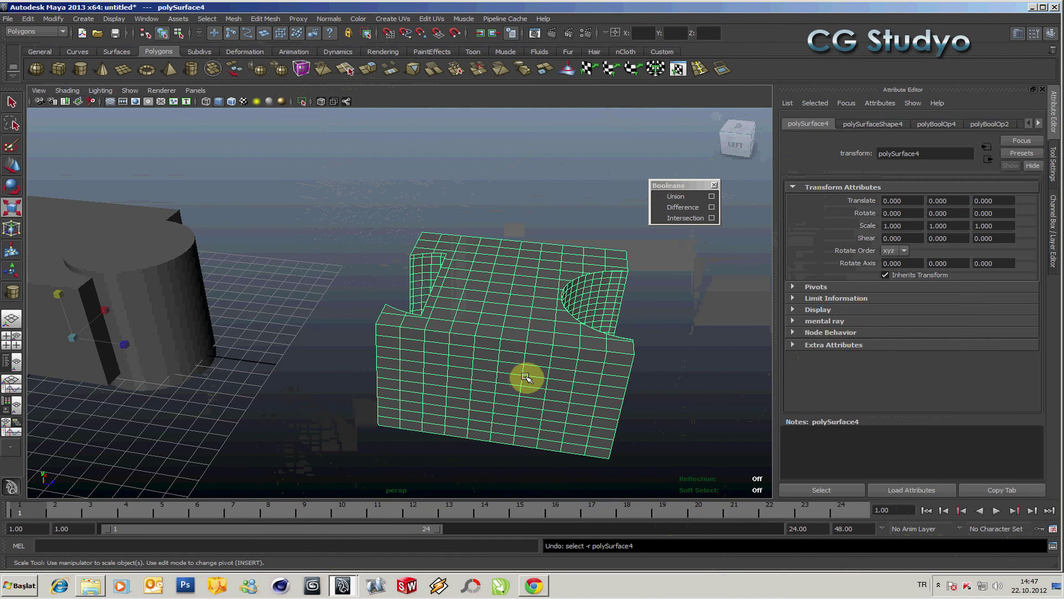
{"action": "key", "text": "ctrl+z"}
Step: Select the box and half-cylinder and turn off Preserve Color in the Difference options
{"action": "left_click", "coordinate": [453, 140]}
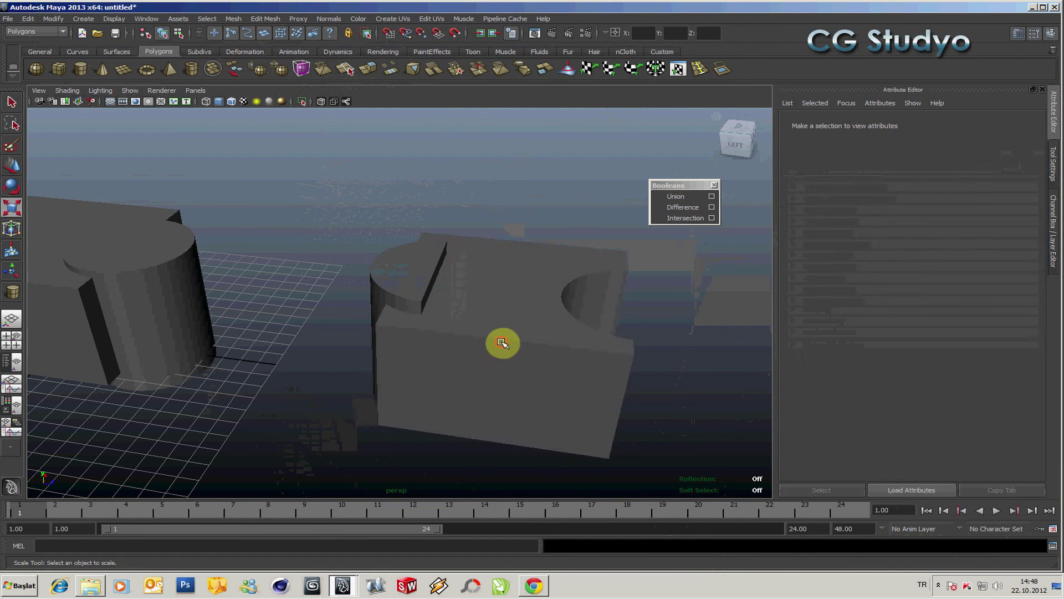
{"action": "left_click", "coordinate": [501, 342]}
{"action": "left_click", "coordinate": [423, 292], "text": "shift"}
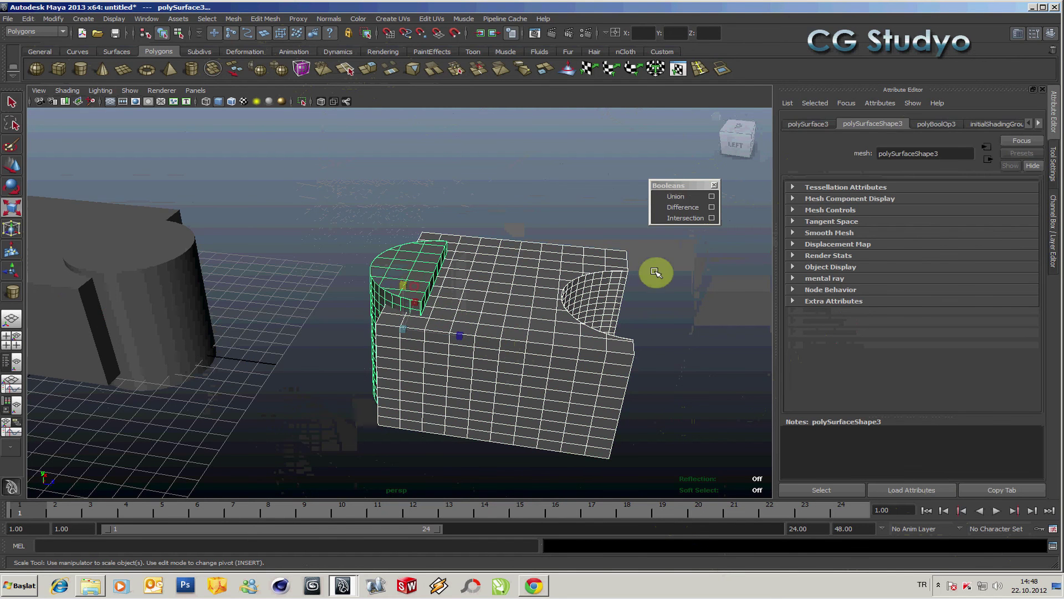
{"action": "left_click", "coordinate": [712, 207]}
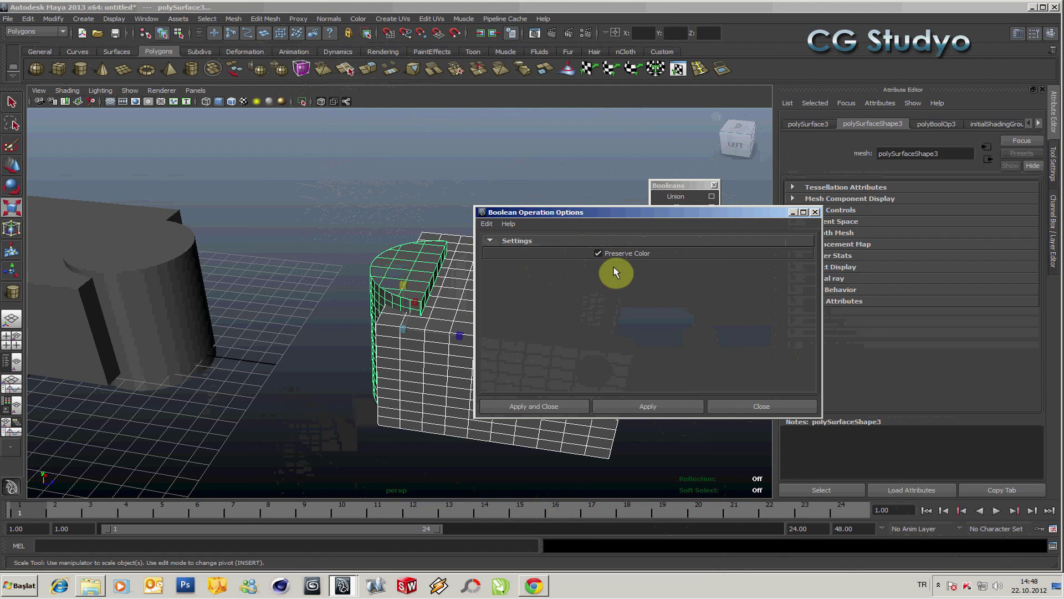
{"action": "left_click", "coordinate": [599, 253]}
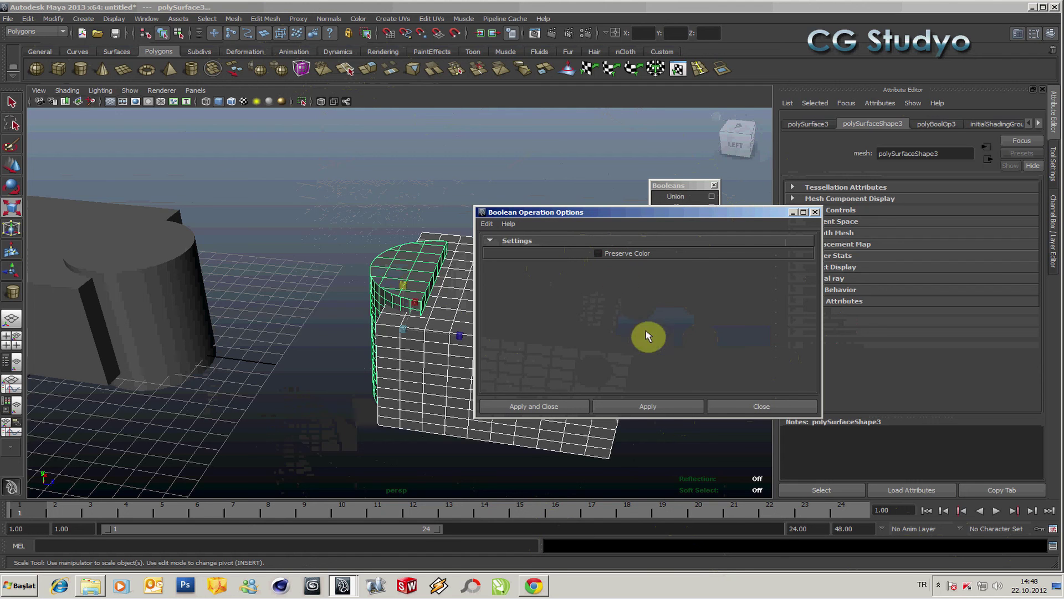
Step: Reselect the box and half-cylinder, close the Boolean options without applying, and reframe the view
{"action": "left_click", "coordinate": [311, 210]}
{"action": "left_click", "coordinate": [458, 324]}
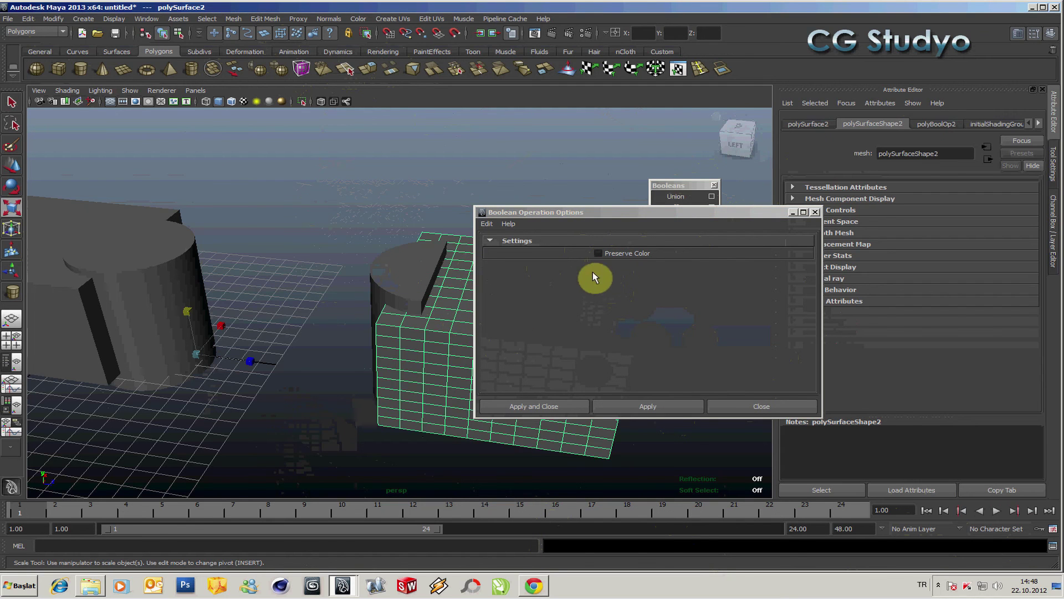
{"action": "left_click", "coordinate": [401, 275], "text": "shift"}
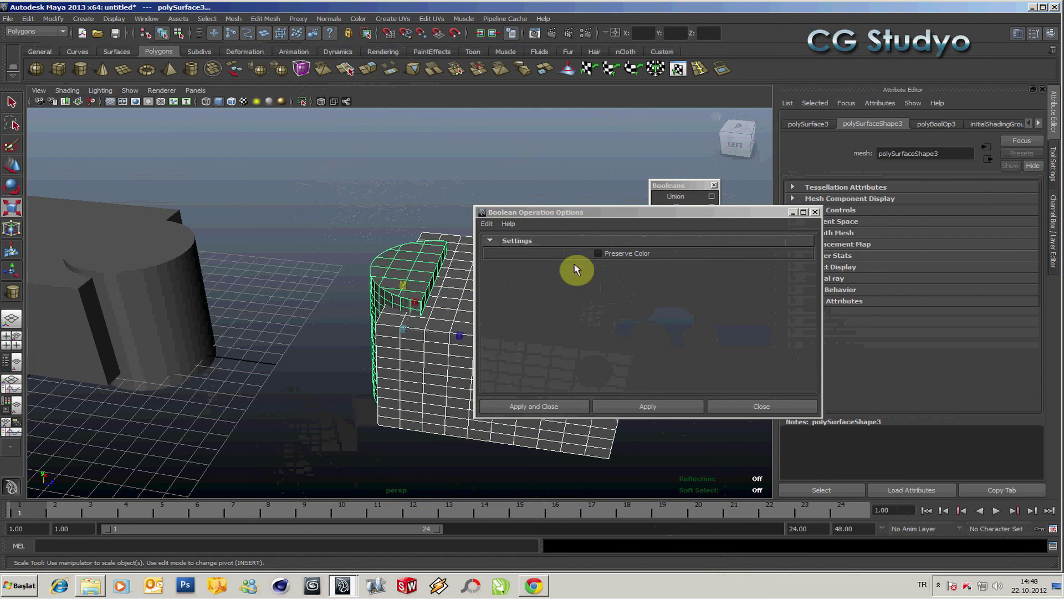
{"action": "left_click", "coordinate": [596, 254]}
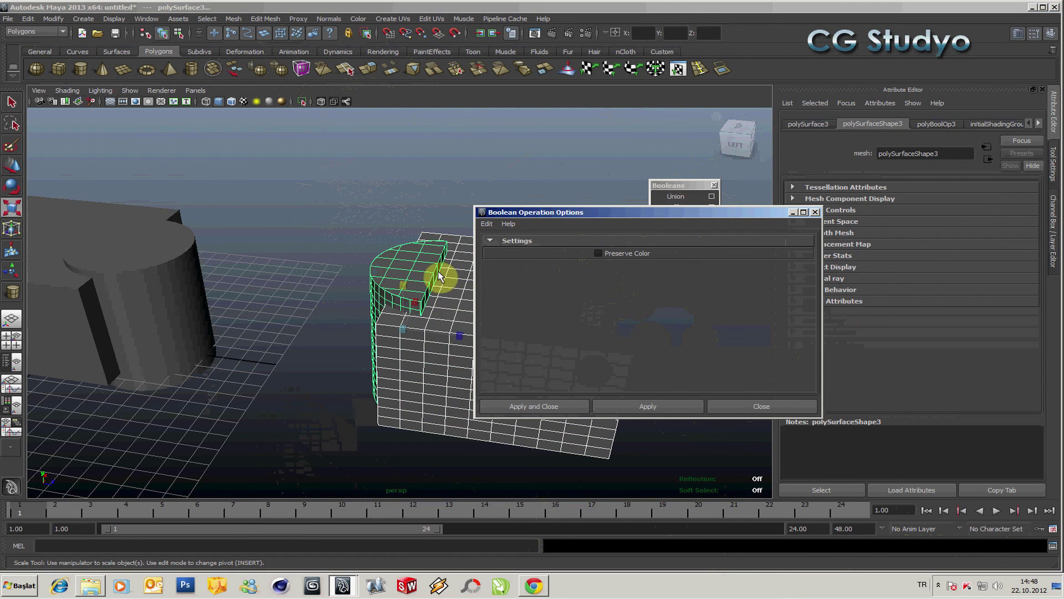
{"action": "left_click", "coordinate": [732, 409]}
{"action": "left_click", "coordinate": [714, 185]}
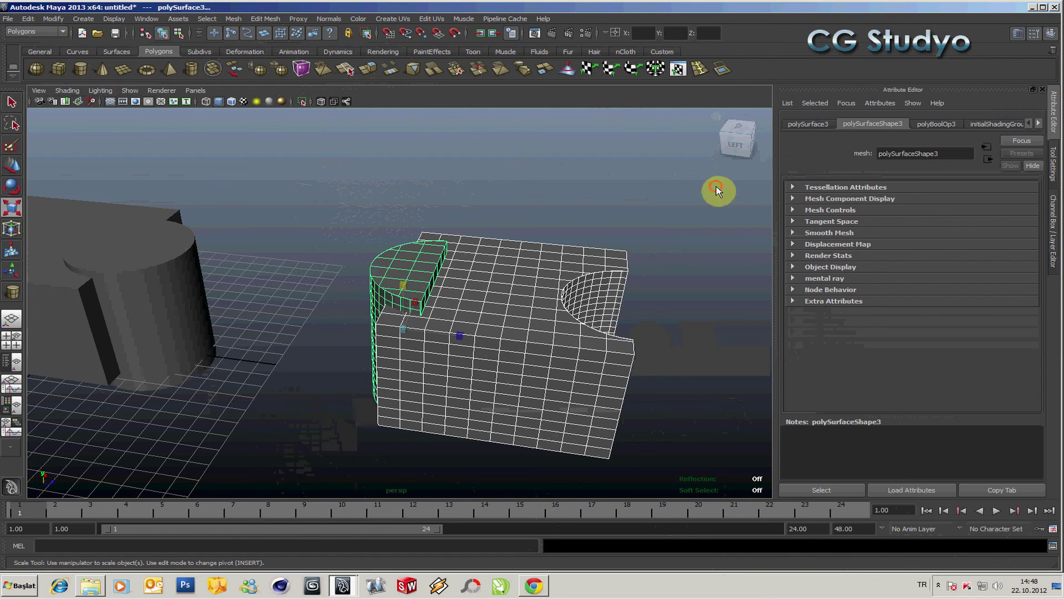
{"action": "mouse_move", "coordinate": [507, 293]}
{"action": "left_mouse_down", "text": "alt"}
{"action": "mouse_move", "coordinate": [452, 313]}
{"action": "mouse_move", "coordinate": [495, 298]}
{"action": "mouse_move", "coordinate": [491, 385]}
{"action": "mouse_move", "coordinate": [397, 376]}
{"action": "mouse_move", "coordinate": [418, 353]}
{"action": "left_mouse_up", "text": "alt"}
{"action": "scroll", "coordinate": [491, 386], "scroll_direction": "down", "scroll_amount": 3}
{"action": "scroll", "coordinate": [420, 360], "scroll_direction": "down", "scroll_amount": 3}
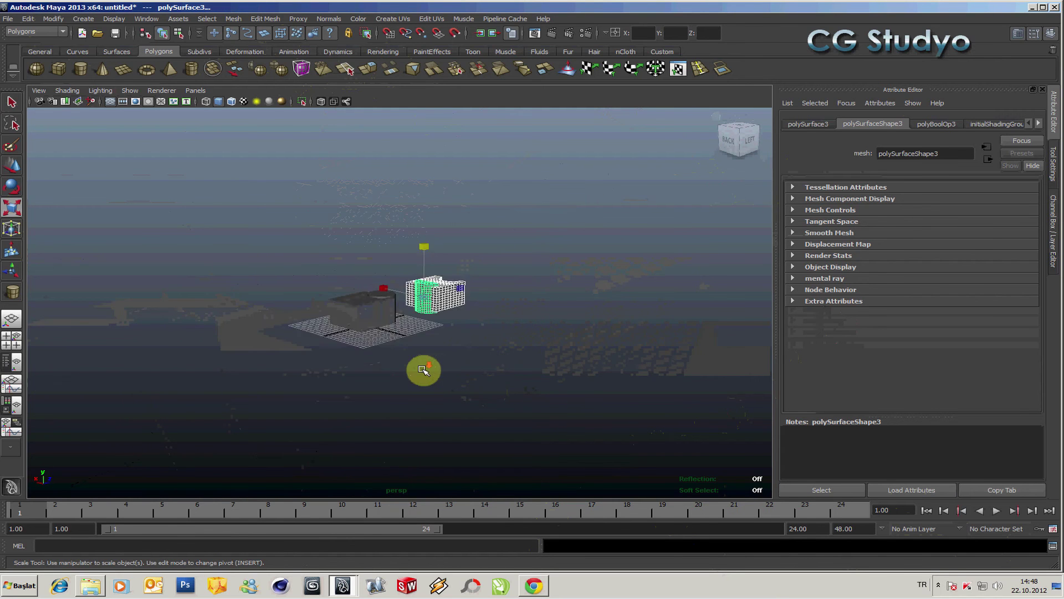
{"action": "scroll", "coordinate": [423, 367], "scroll_direction": "up", "scroll_amount": 2}
{"action": "scroll", "coordinate": [423, 367], "scroll_direction": "up", "scroll_amount": 3}
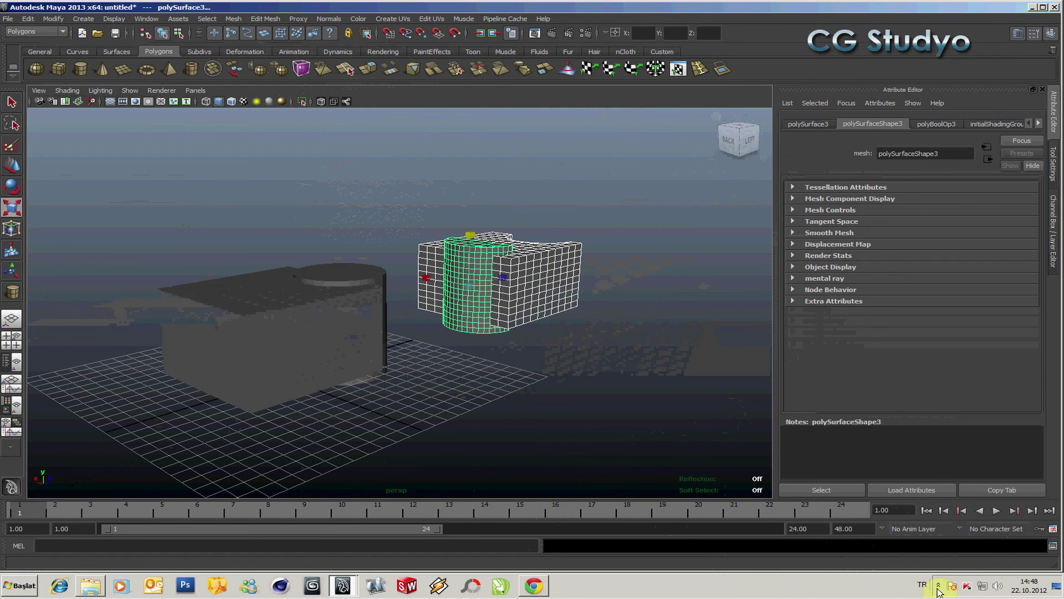